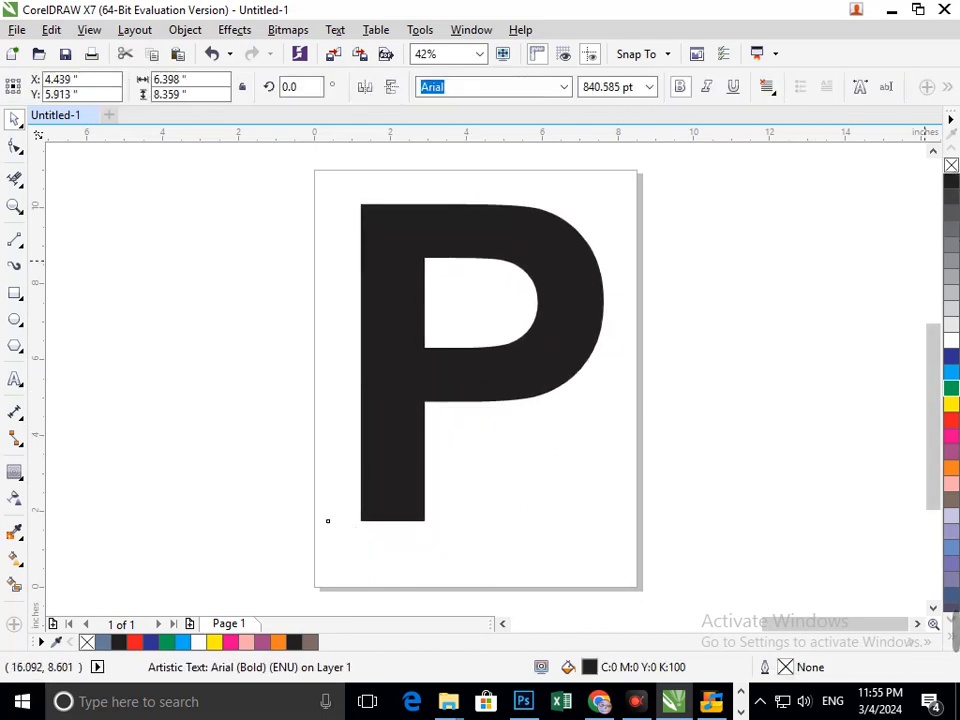
Remove the letter P's fill and give it a black outline
left_click(951, 165)
right_click(951, 181)
left_click(828, 346)
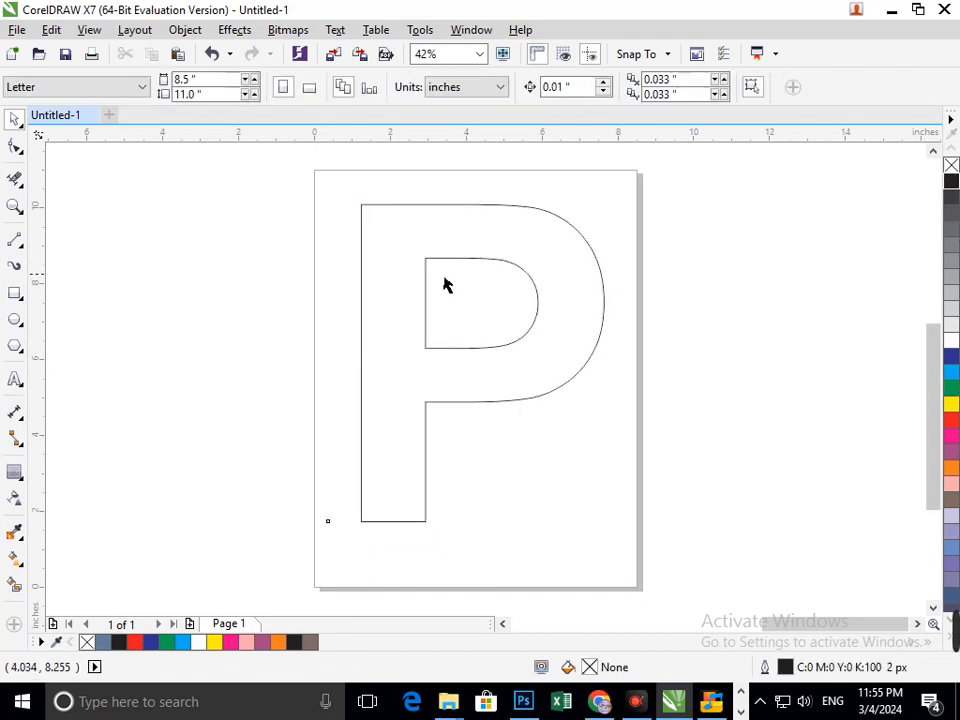
Draw a diagonal line about 1.7 by 1.4 inches from the counter's upper-left corner to the P's outer upper-left corner
key("F2")
left_click_drag(309, 189, 640, 554)
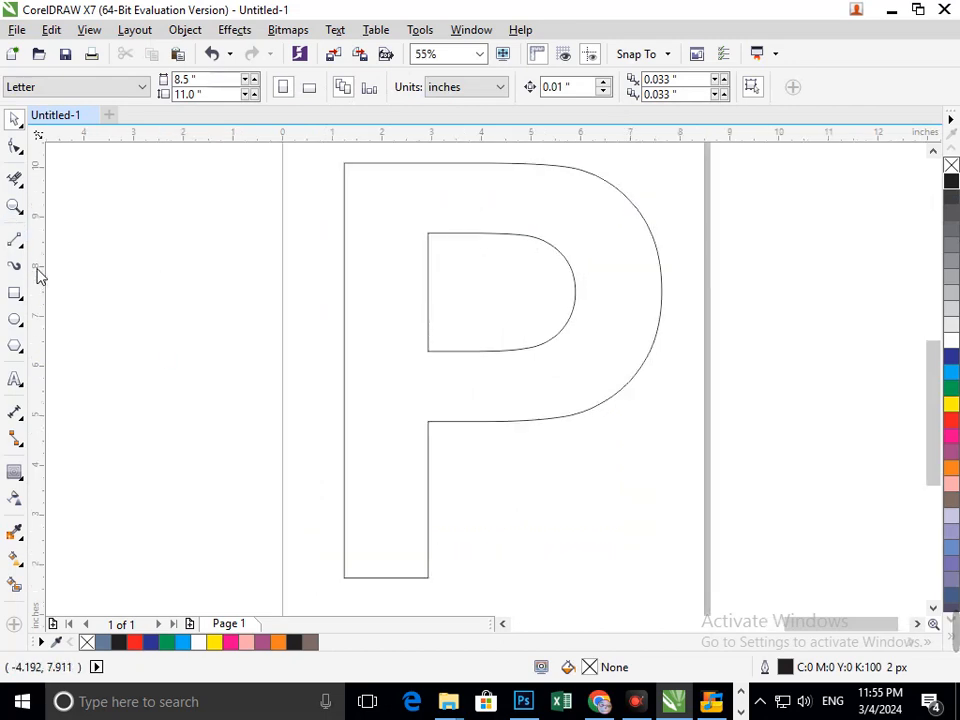
left_click(14, 241)
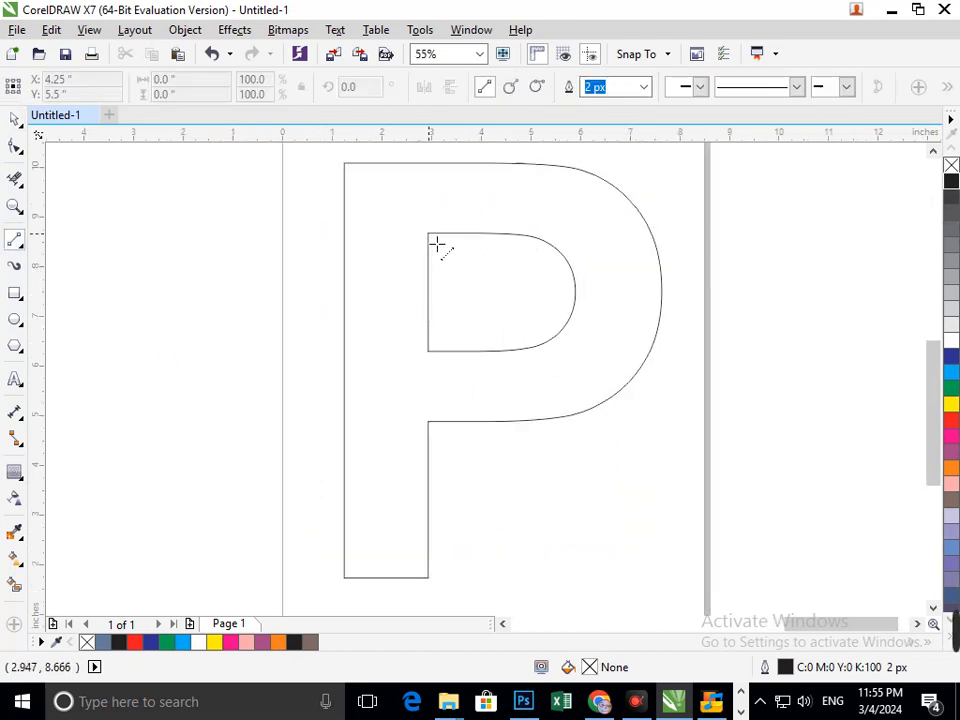
left_click_drag(437, 244, 345, 165)
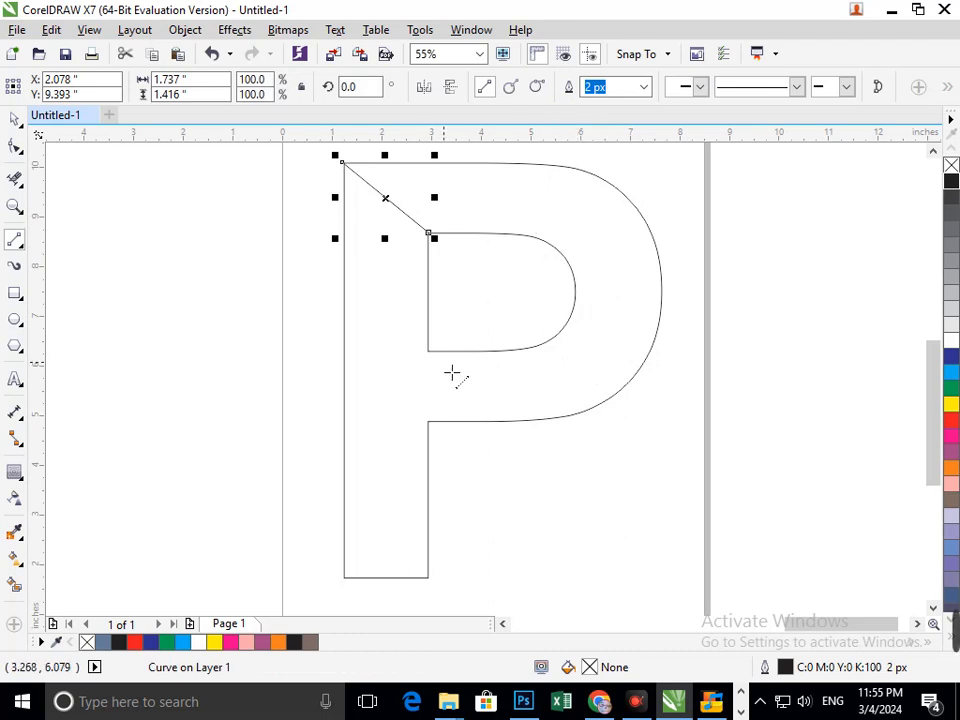
Draw a slanted line about 1.9 by 1.4 inches from the counter's lower-left corner down past the stem's left edge
left_click_drag(435, 359, 438, 371)
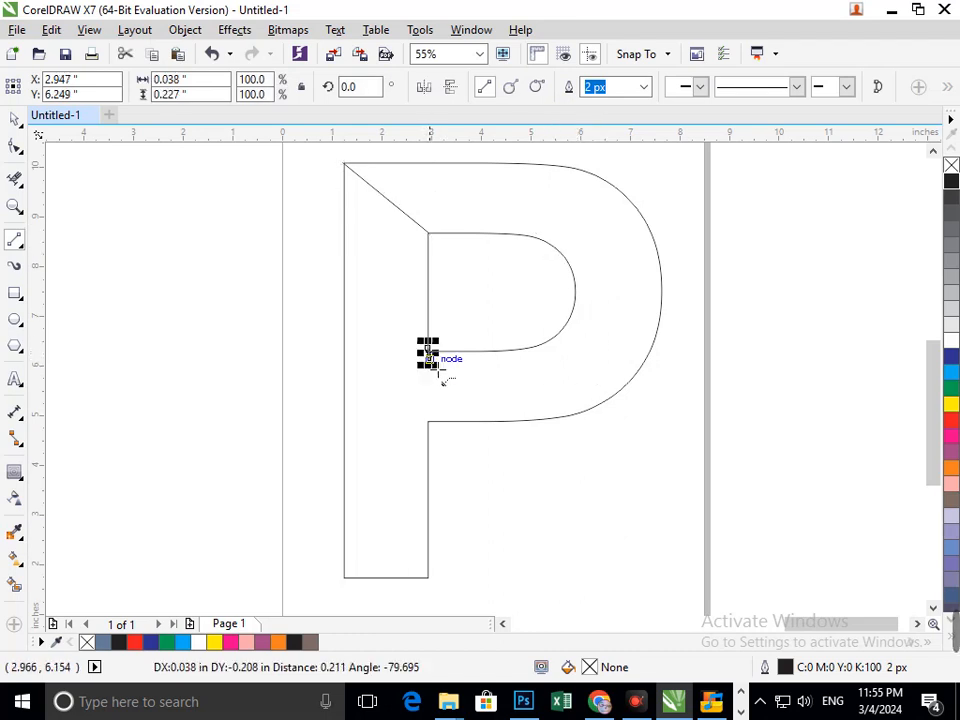
key("Escape")
key("F2")
left_click_drag(319, 324, 589, 437)
mouse_move(409, 291)
left_mouse_down()
mouse_move(184, 401)
mouse_move(94, 503)
left_mouse_up()
scroll(437, 507, "down", 3)
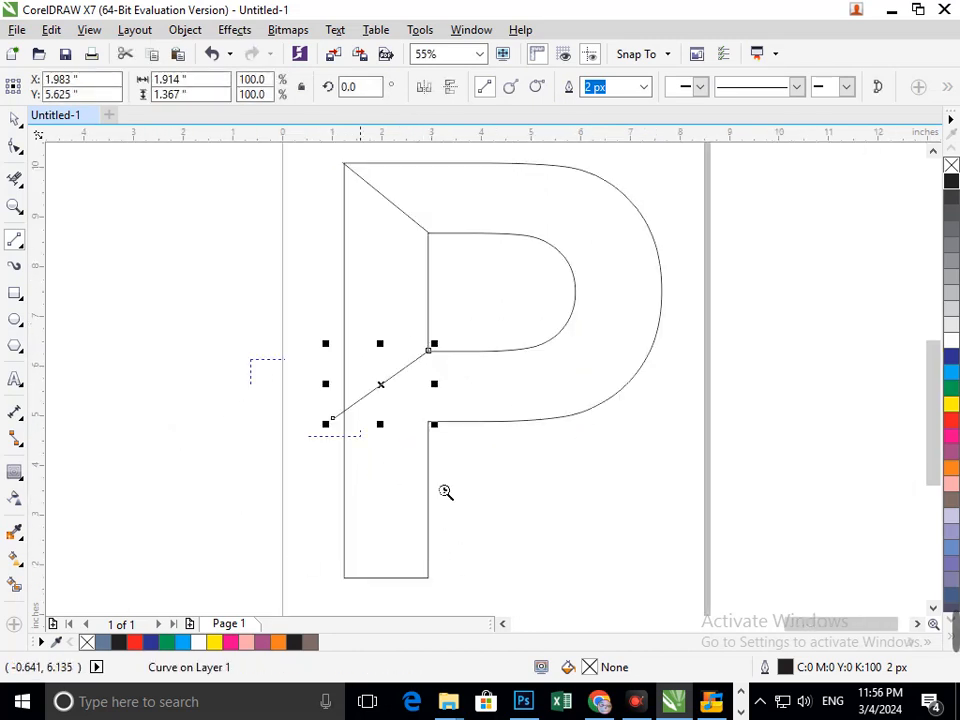
Draw a slanted line about 2.1 by 1.4 inches from the corner below the bowl down past the stem's left edge
scroll(446, 493, "up", 3)
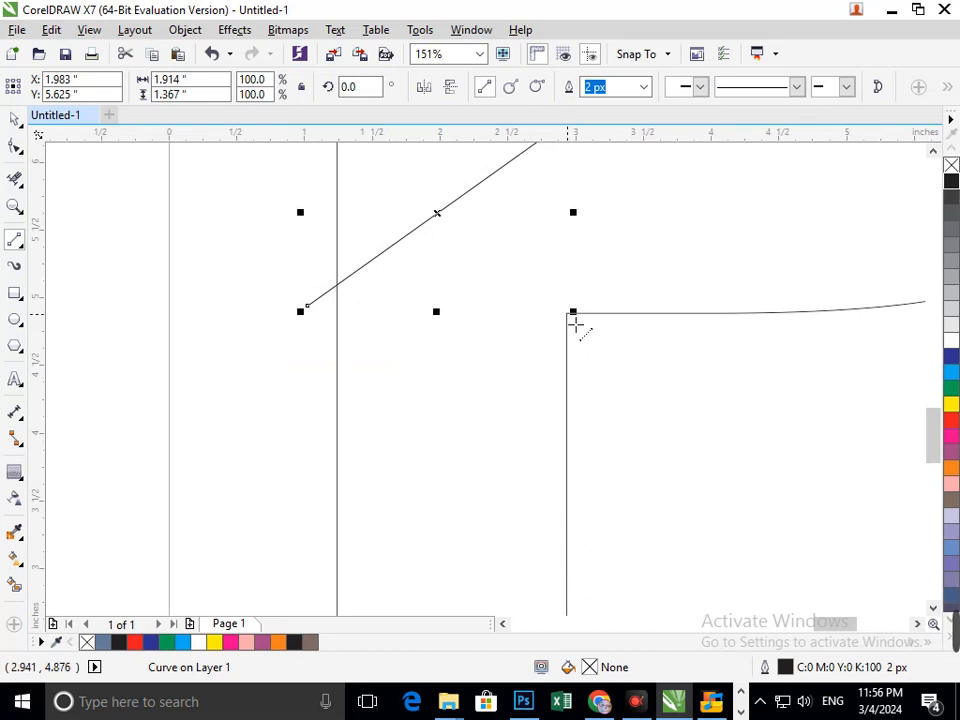
left_click_drag(575, 323, 279, 501)
scroll(583, 441, "down", 3)
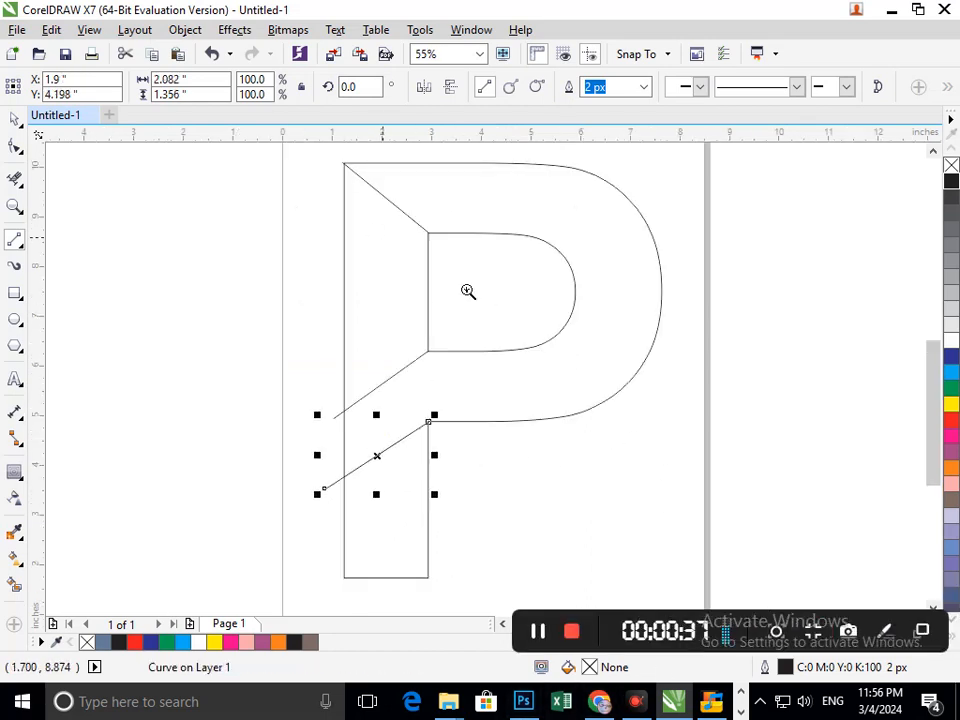
Draw two lines across the bowl, about 2.9 by 1.3 inches from the counter's lower curve and 1.5 by 1.9 inches from its upper curve
scroll(468, 291, "up", 3)
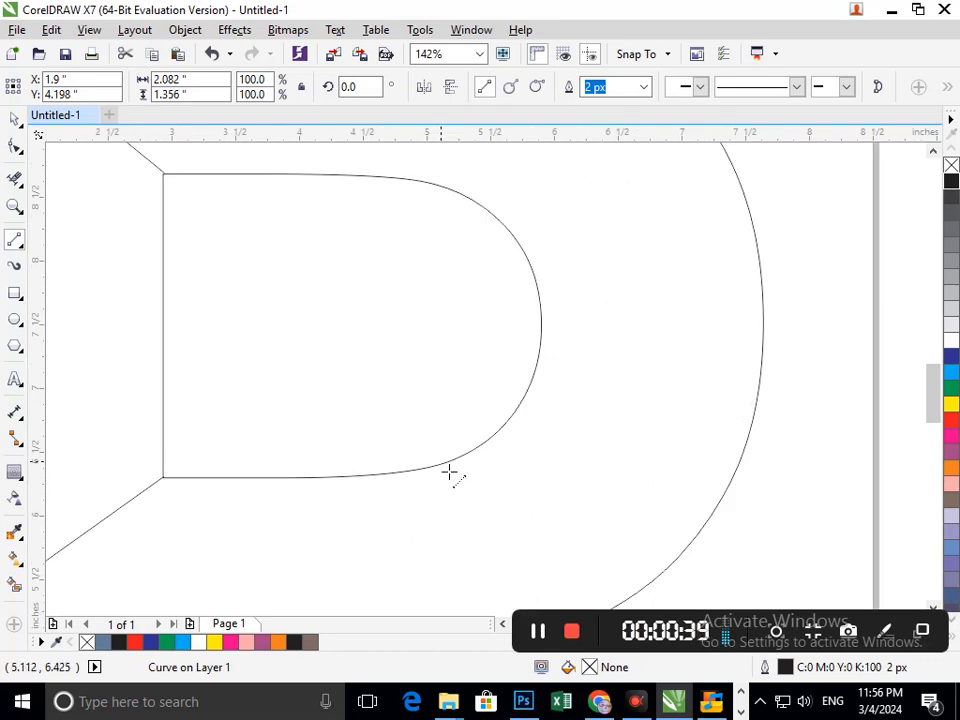
left_click_drag(450, 472, 812, 290)
scroll(605, 280, "down", 3)
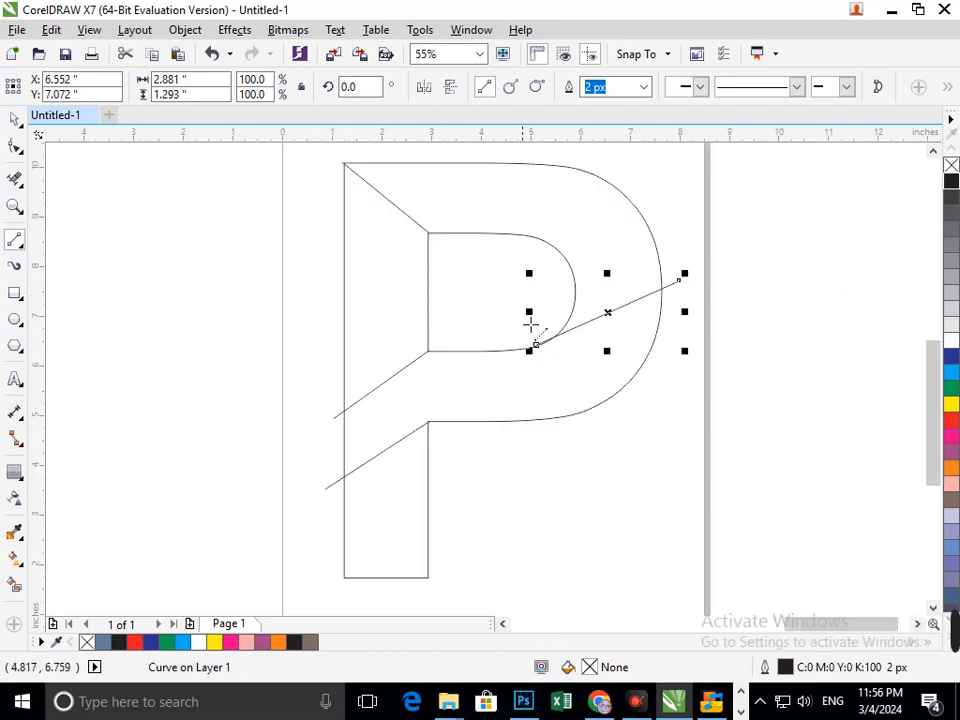
mouse_move(546, 257)
left_mouse_down()
mouse_move(664, 161)
mouse_move(613, 197)
mouse_move(623, 194)
left_mouse_up()
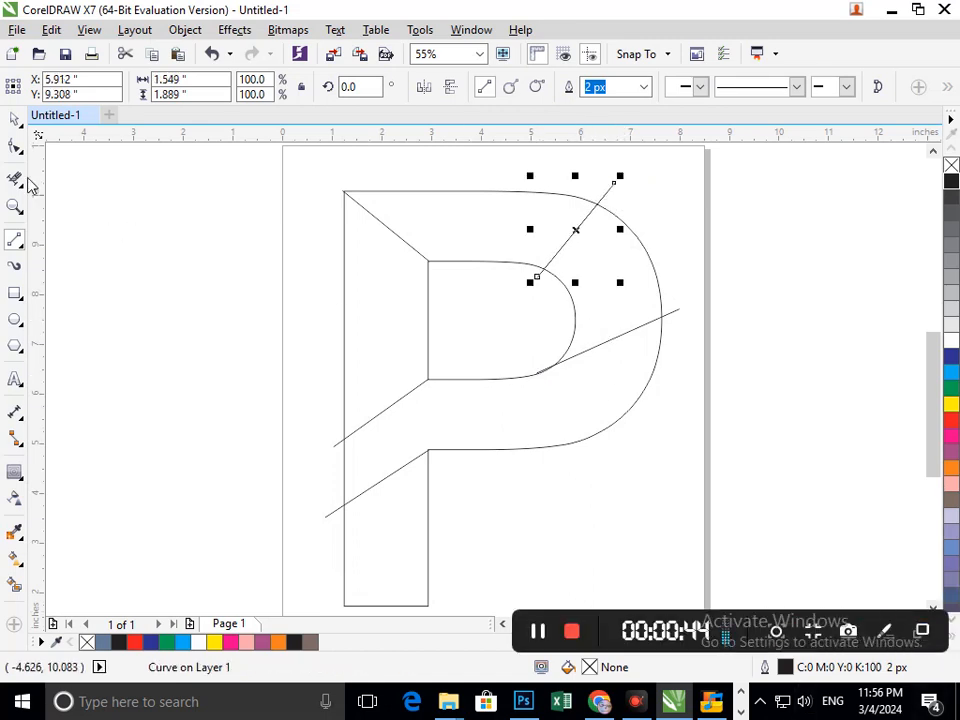
left_click(14, 146)
double_click(395, 238)
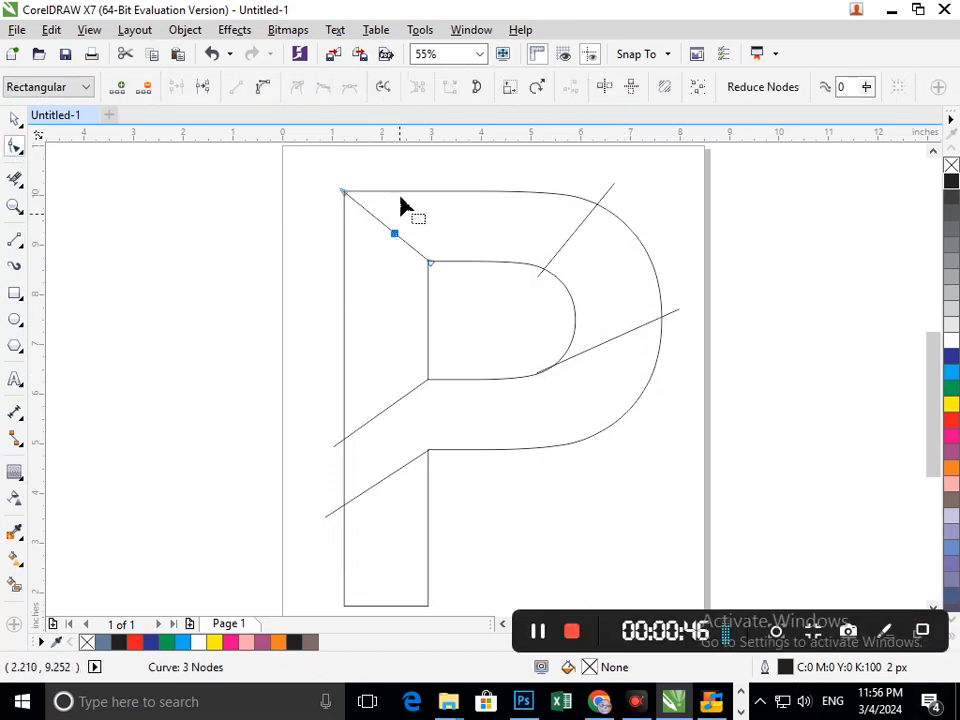
left_click(262, 88)
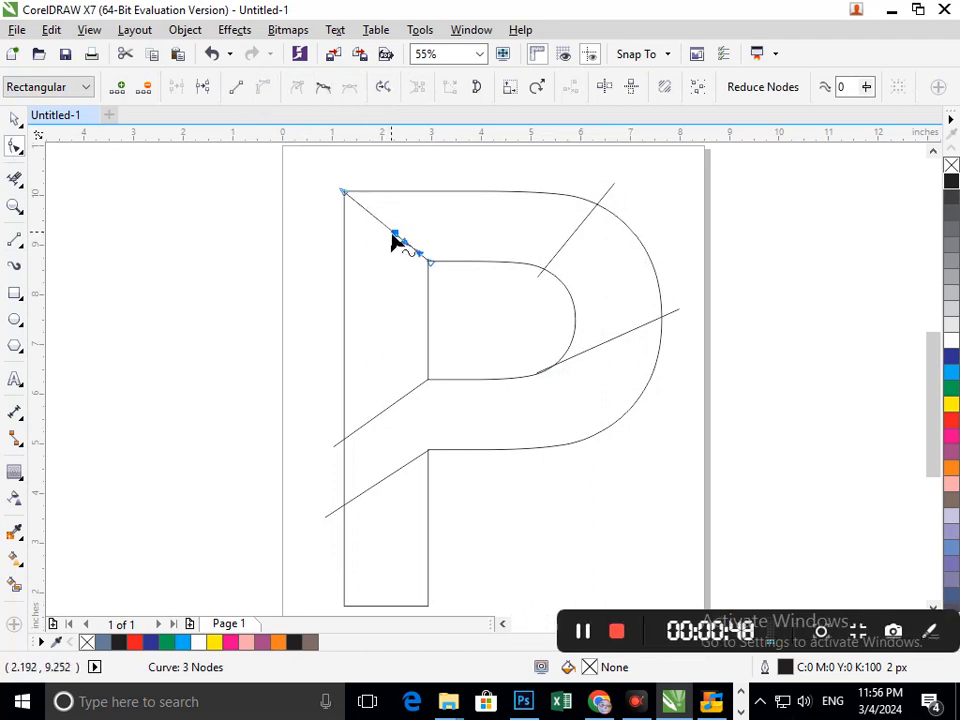
left_click_drag(398, 239, 385, 261)
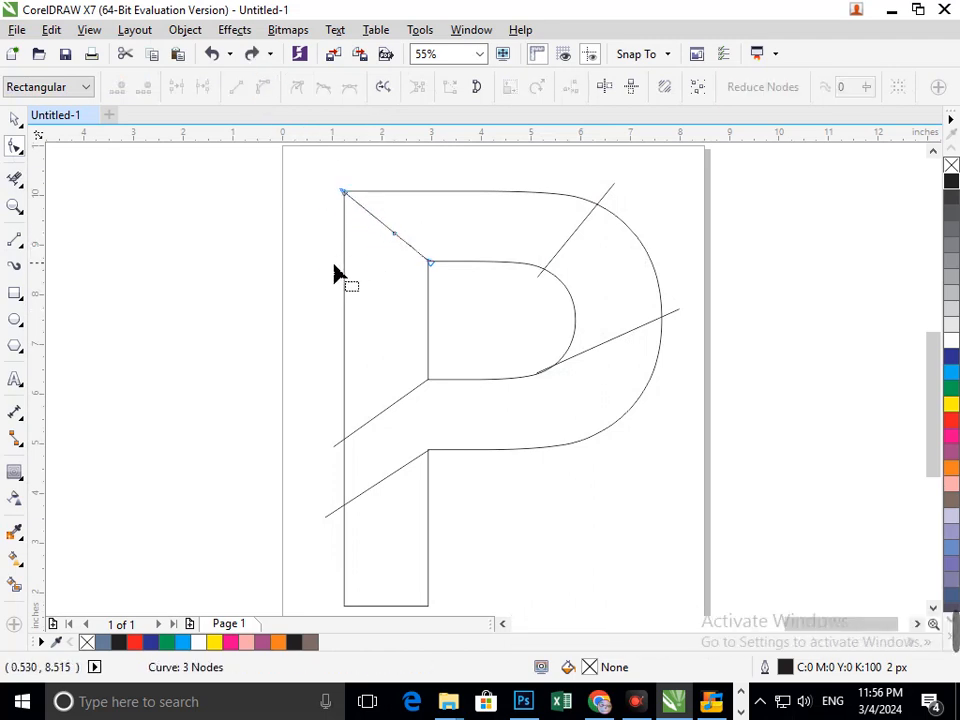
left_click_drag(313, 270, 416, 240)
key("Delete")
Convert the P's upper-left diagonal line to a curve and bend it downward toward the stem
left_click(387, 228)
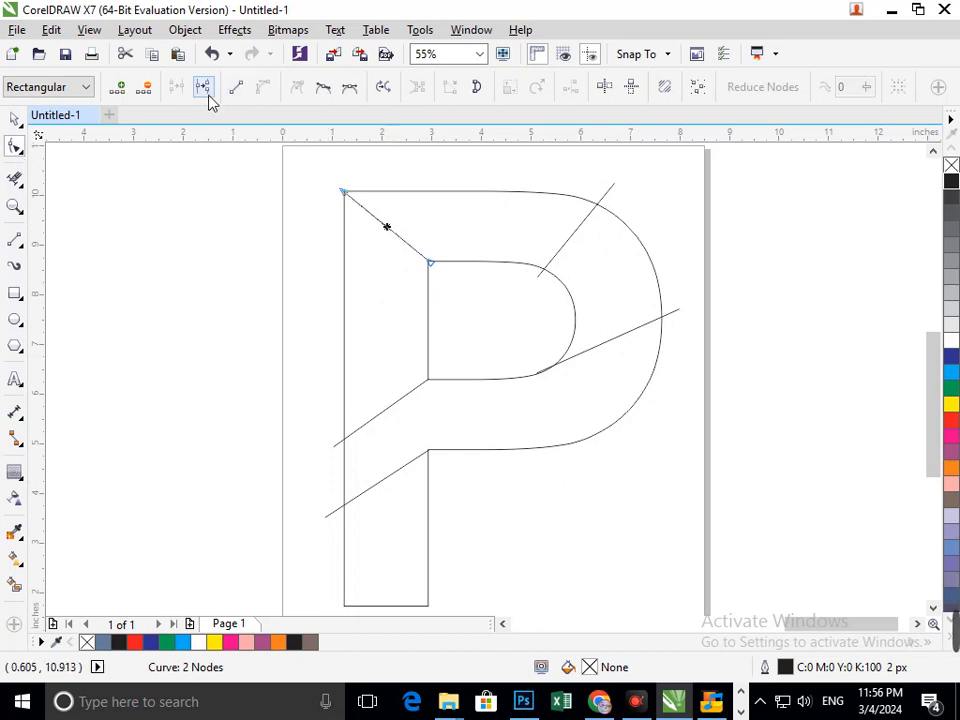
left_click(388, 247)
left_click(382, 225)
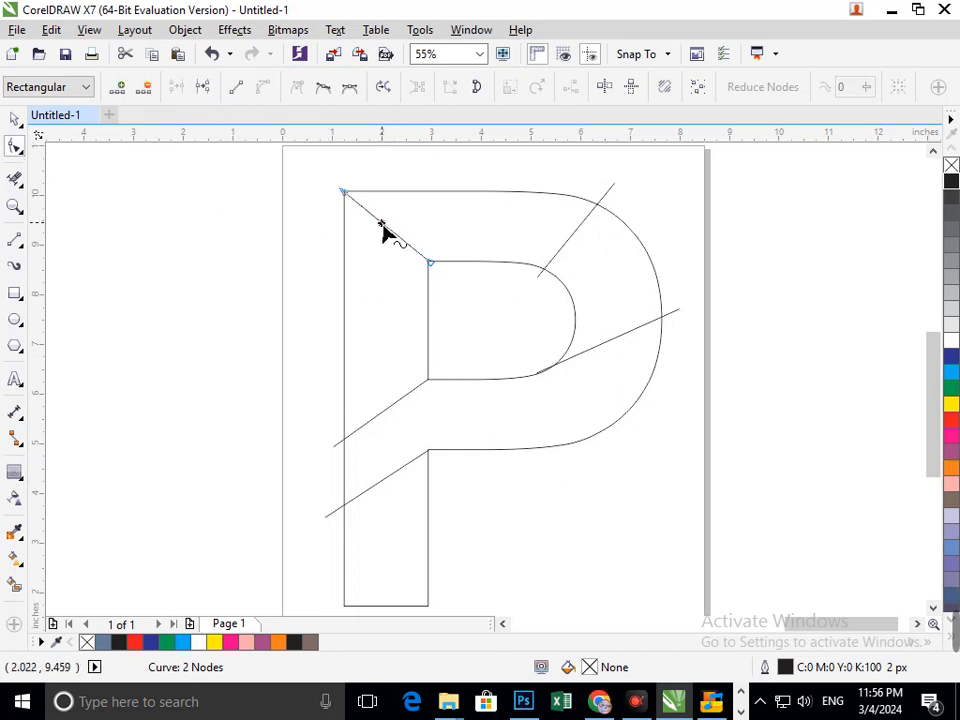
left_click(206, 208)
left_click(344, 191)
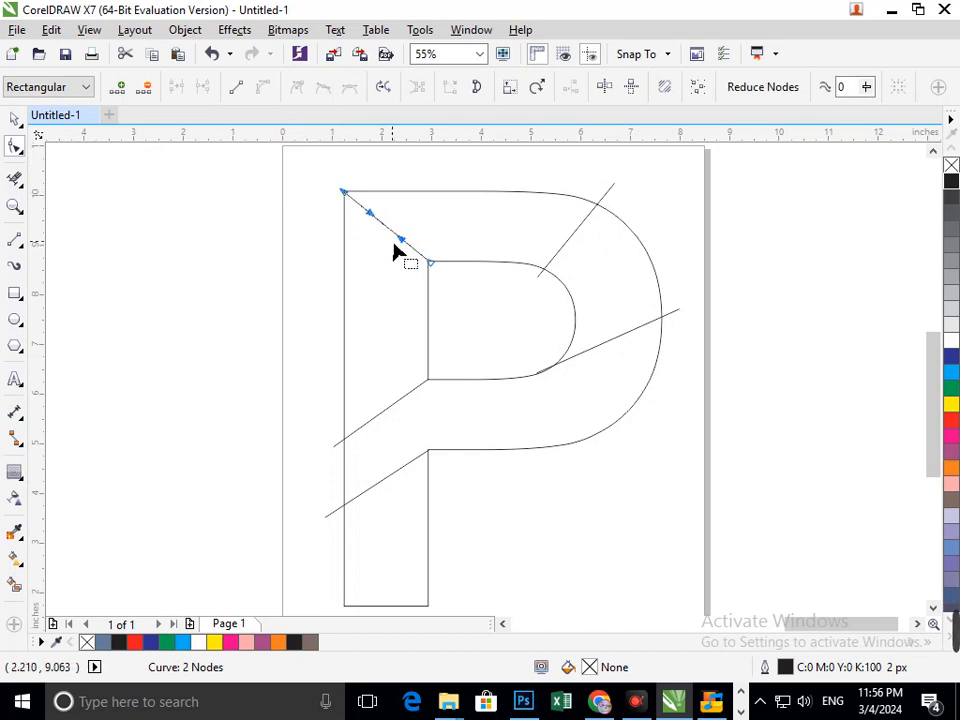
mouse_move(394, 239)
left_mouse_down()
mouse_move(390, 255)
mouse_move(381, 247)
left_mouse_up()
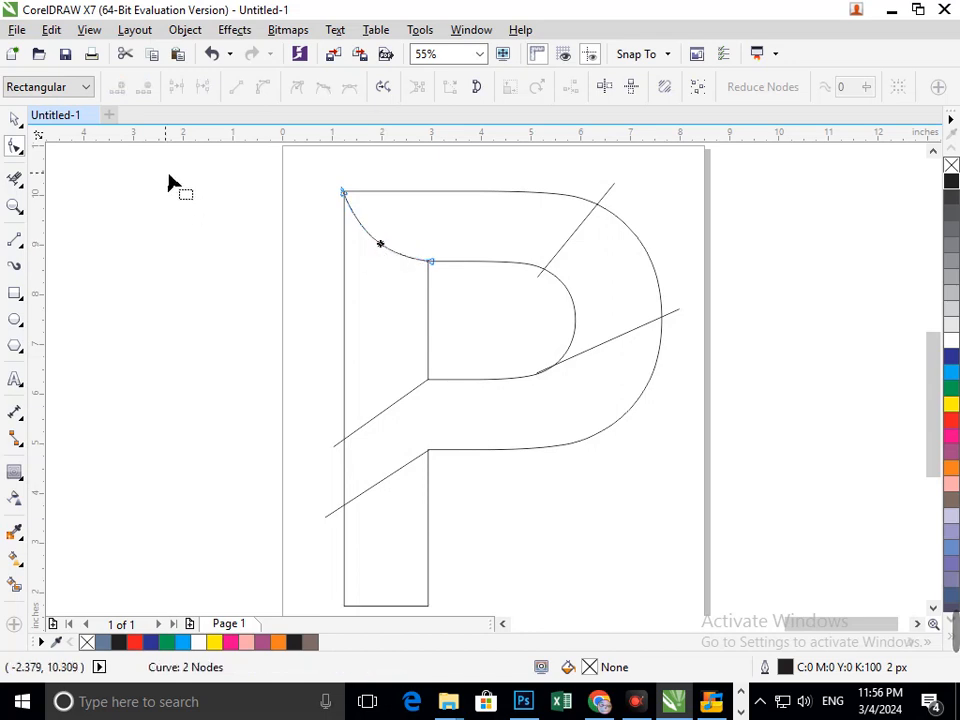
left_click(14, 121)
left_click(648, 410)
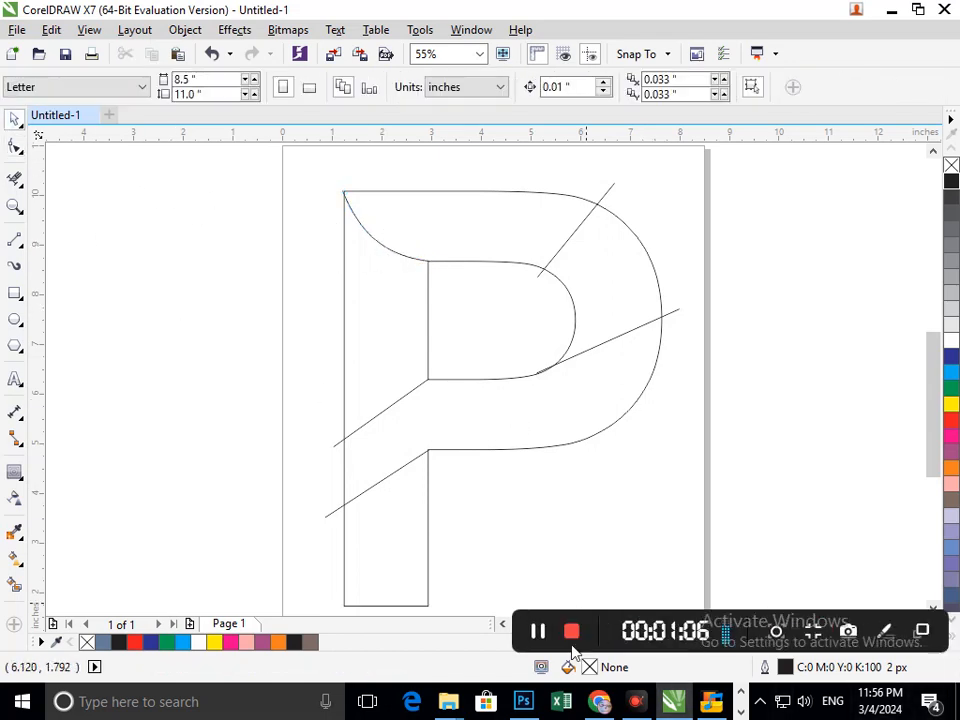
Mirror the bowl's upper dividing line horizontally and move it to run from the P's upper edge to the counter's upper-right curve
left_click(600, 205)
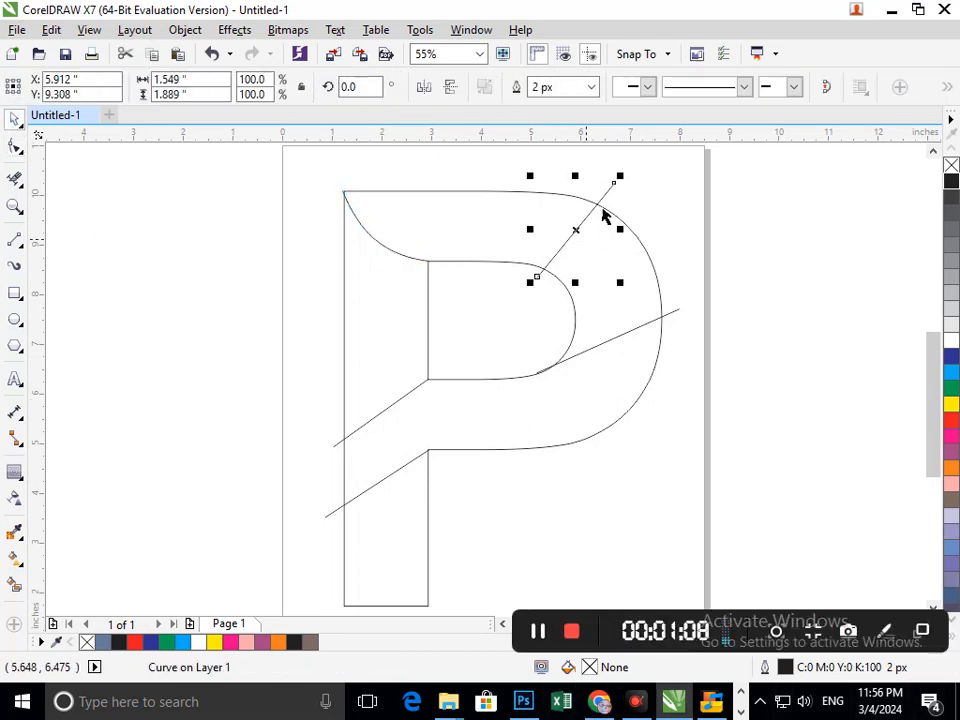
left_click(422, 90)
left_click_drag(620, 283, 565, 289)
left_click(15, 146)
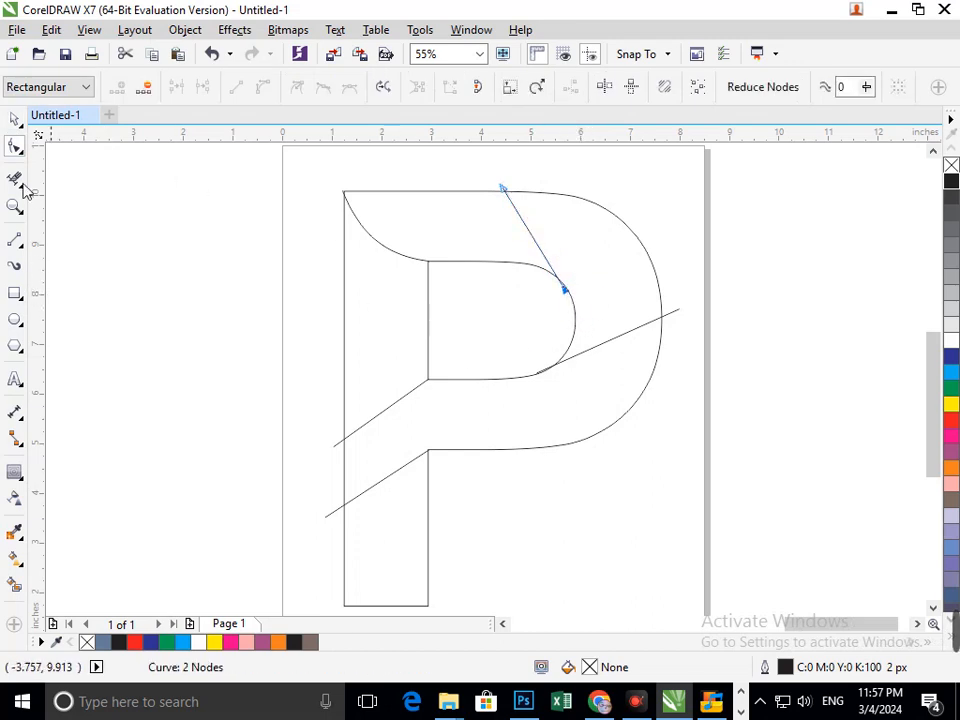
left_click(14, 148)
left_click(540, 252)
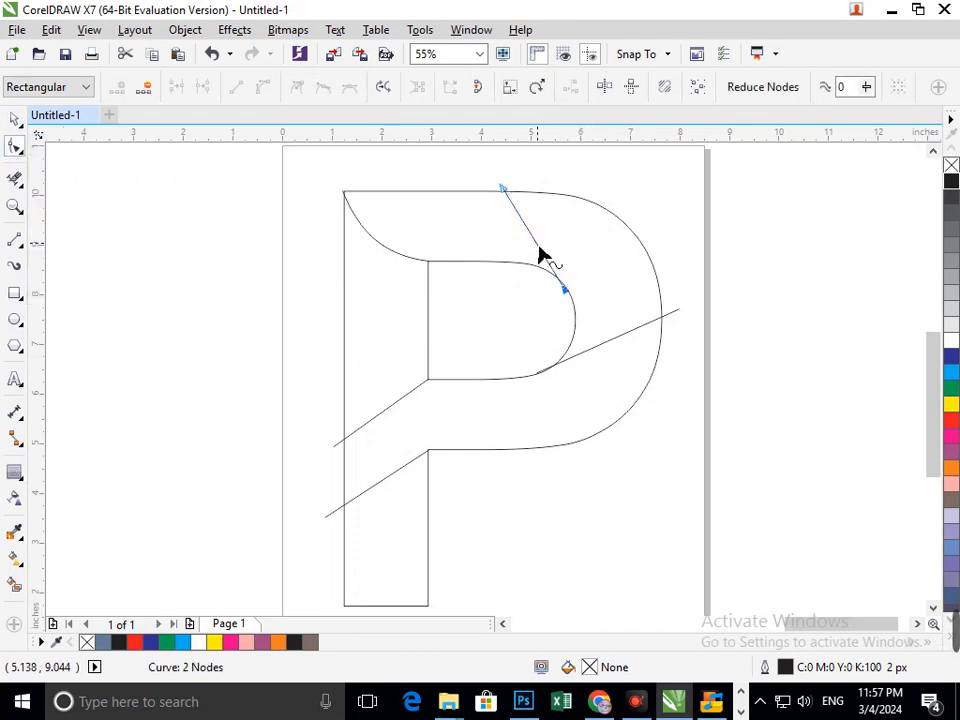
double_click(539, 249)
left_click(265, 90)
left_click_drag(542, 257, 557, 242)
key("ctrl+z")
left_click_drag(679, 214, 519, 268)
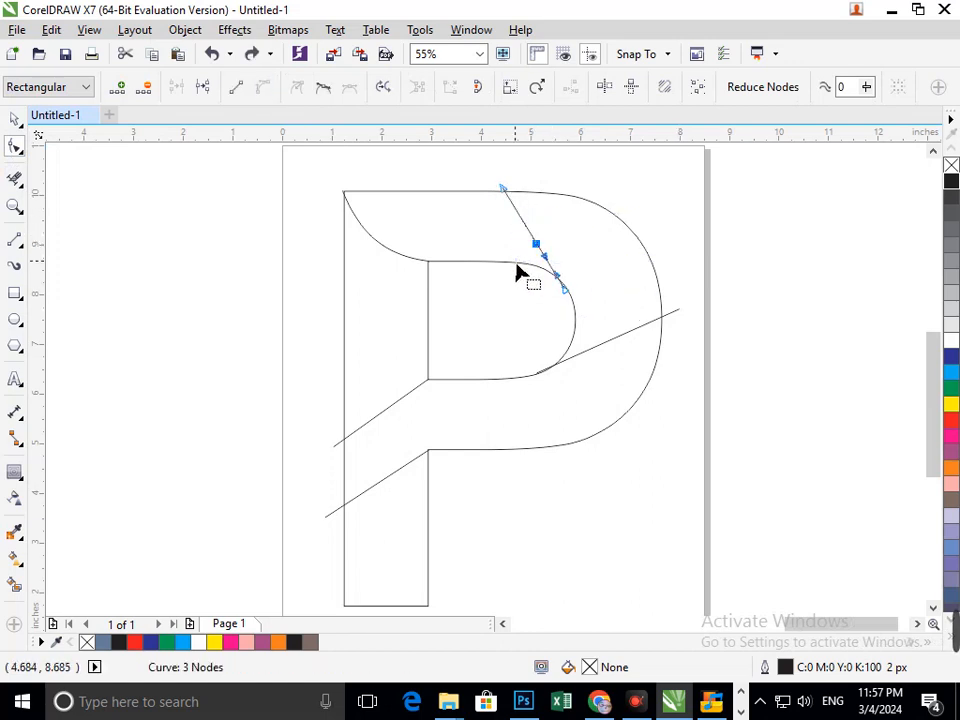
key("Delete")
Convert the bowl's upper dividing line to a curve and bend it outward to the right
left_click(534, 241)
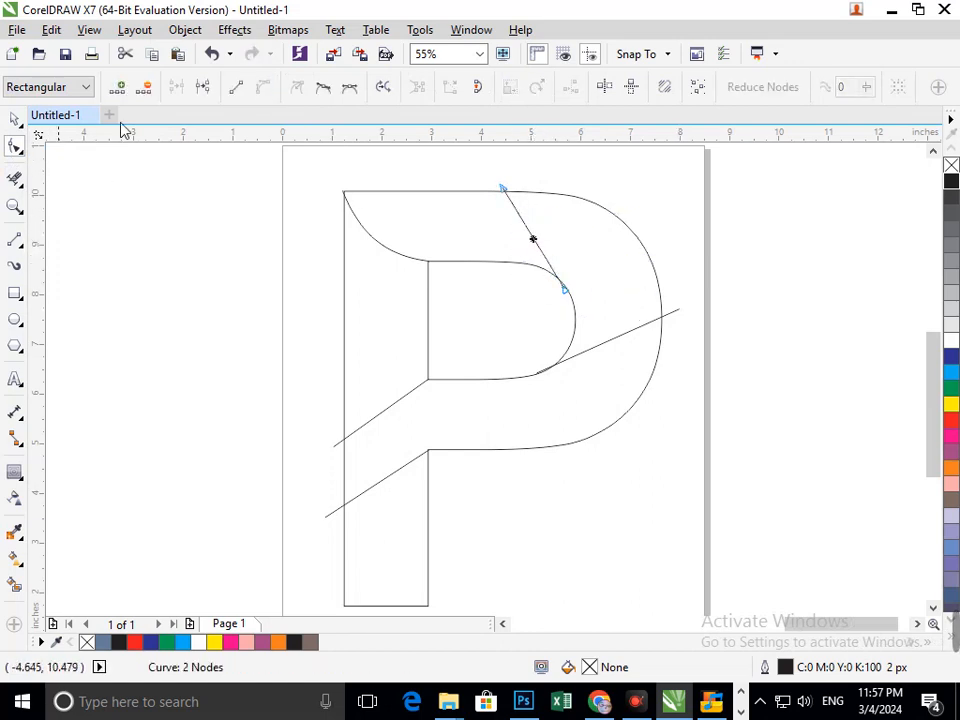
left_click(210, 255)
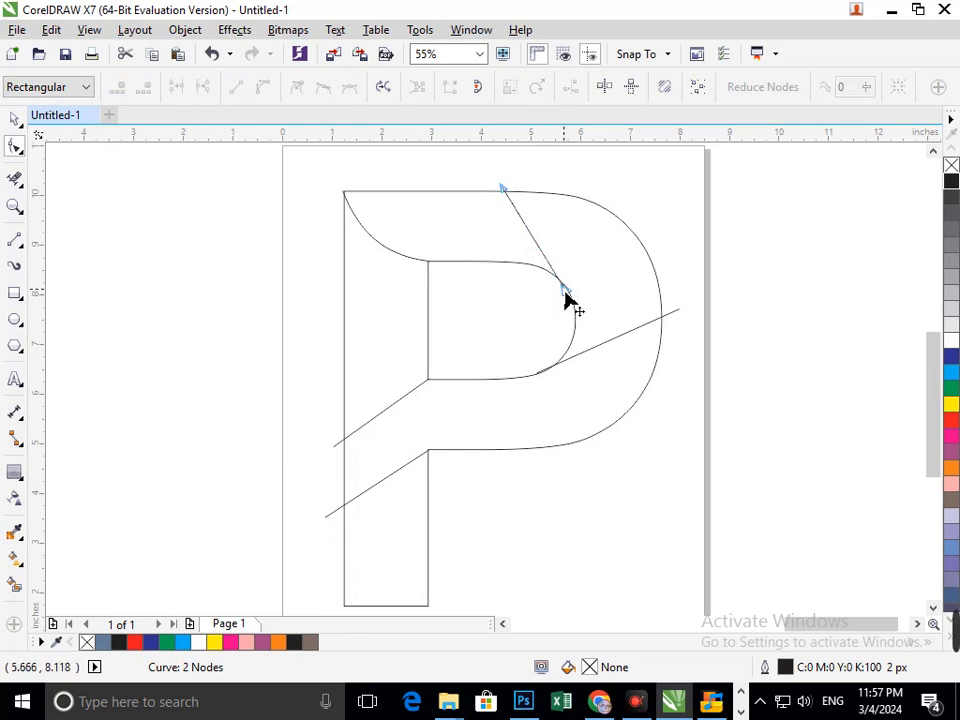
left_click(545, 258)
left_click_drag(537, 253, 555, 249)
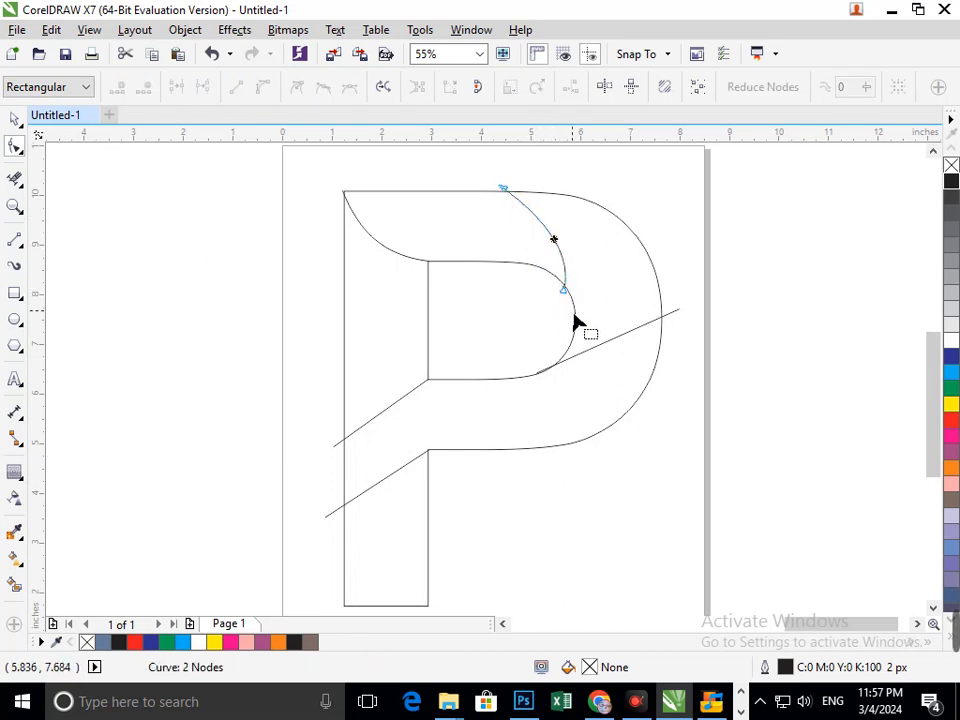
left_click(14, 119)
left_click(323, 330)
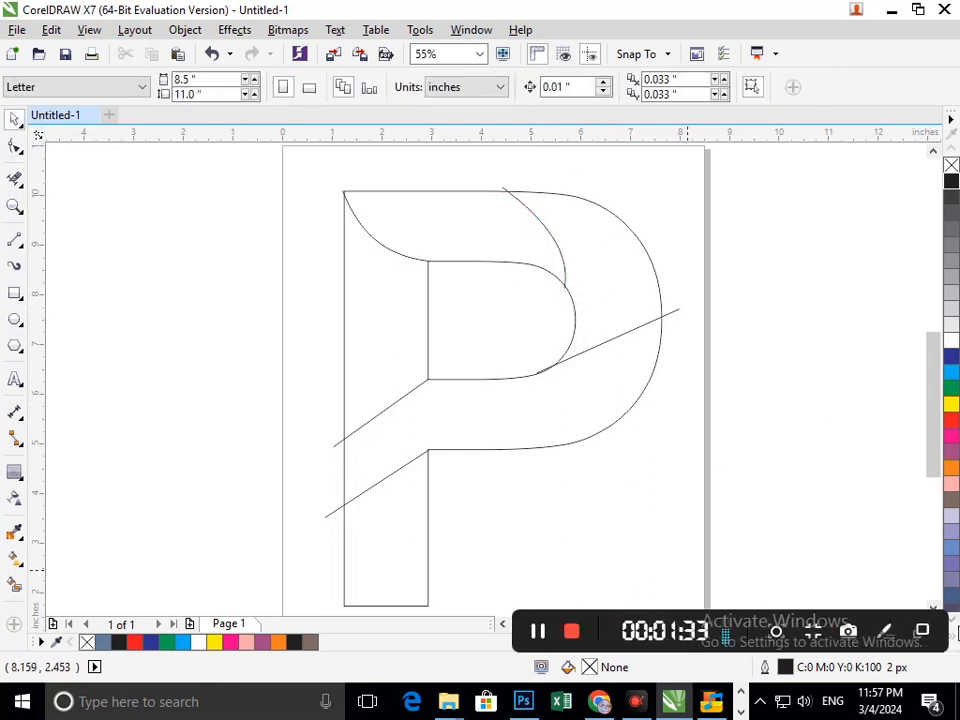
Convert the bowl's lower dividing line to a curve, raise its outer end and bend it to sweep below the counter
left_click(14, 146)
left_click(617, 341)
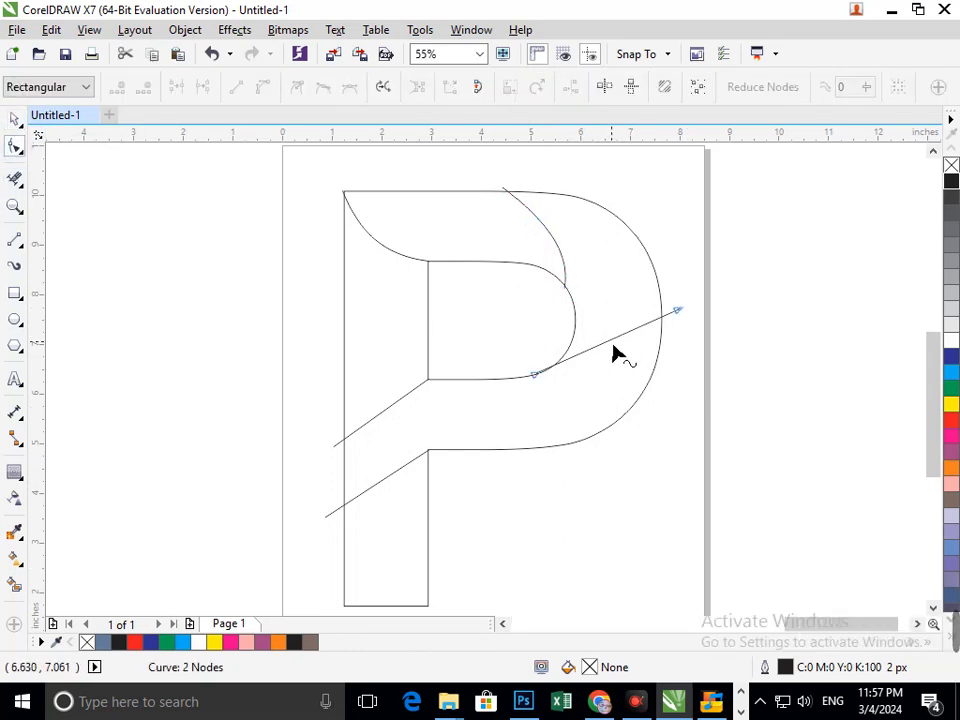
left_click(262, 87)
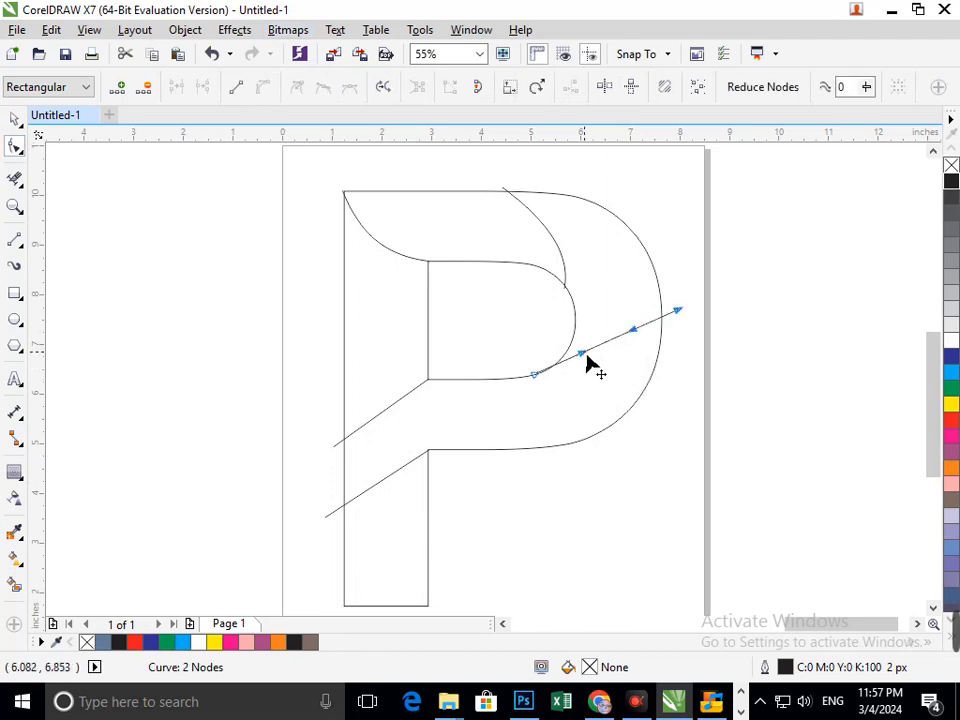
left_click_drag(588, 362, 607, 372)
left_click_drag(681, 317, 674, 268)
left_click_drag(594, 393, 624, 343)
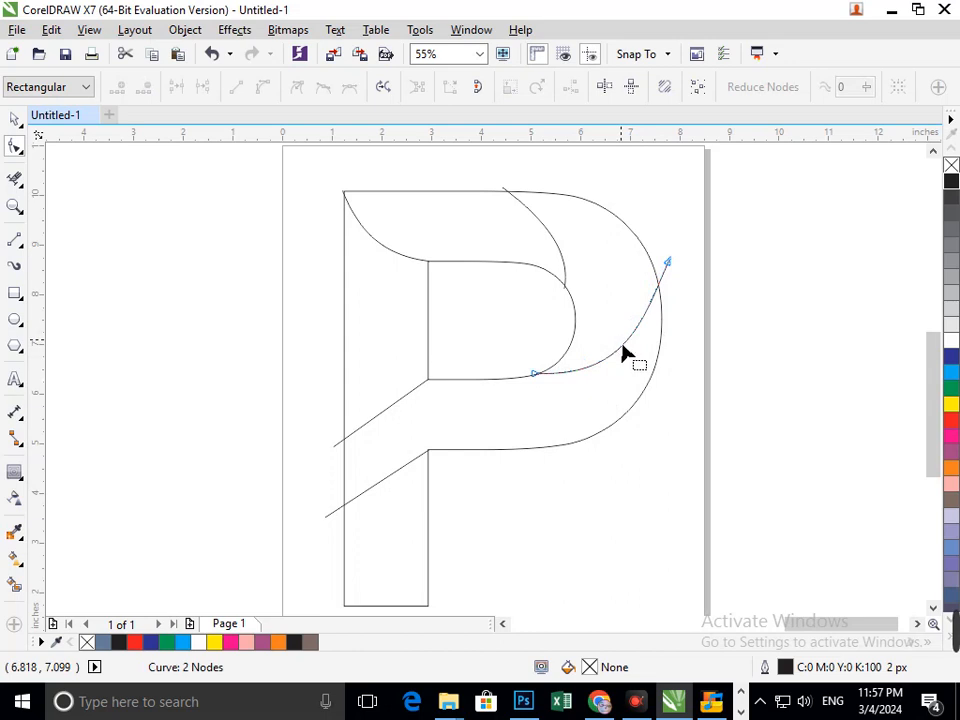
mouse_move(535, 376)
left_mouse_down()
mouse_move(527, 386)
mouse_move(541, 376)
left_mouse_up()
left_click_drag(647, 318, 587, 290)
key("ctrl+z")
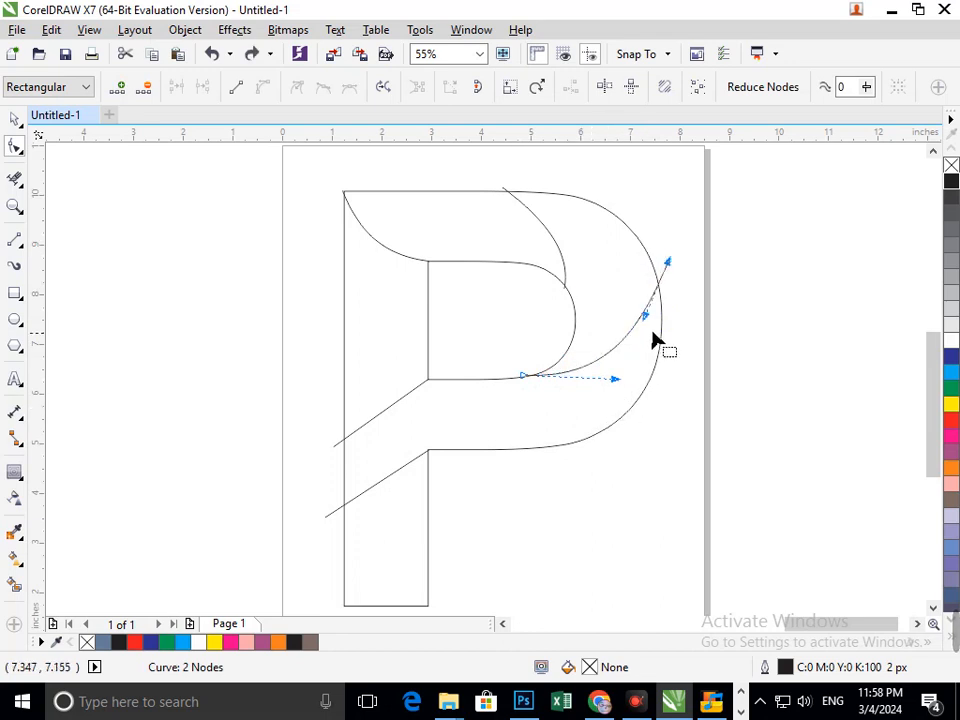
left_click_drag(648, 322, 538, 257)
mouse_move(614, 380)
left_mouse_down()
mouse_move(647, 392)
mouse_move(618, 396)
left_mouse_up()
key("ctrl+z")
key("ctrl+z")
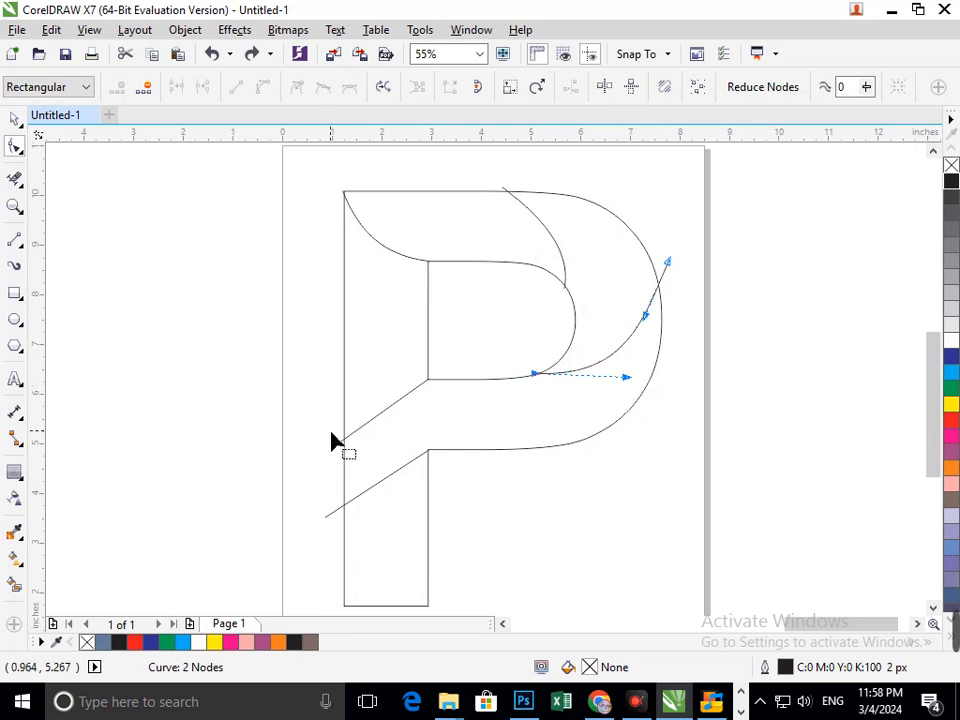
Fine-tune the bowl's lower dividing curve by repositioning its outer end node and levelling the handle at its inner end
left_click_drag(674, 266, 677, 291)
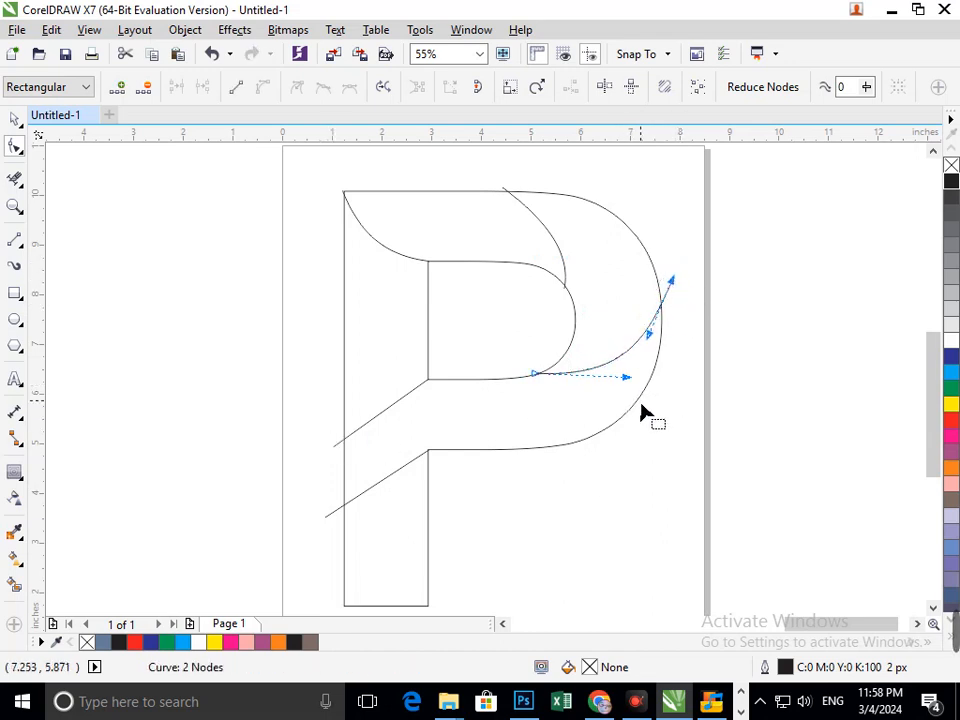
left_click_drag(633, 383, 636, 379)
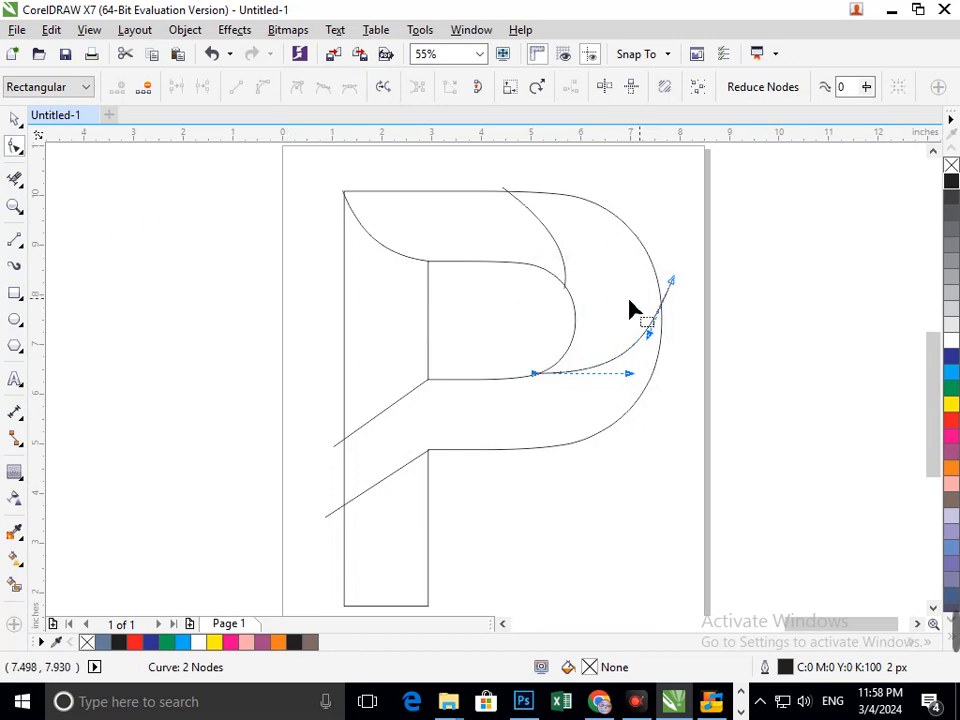
left_click_drag(678, 283, 670, 271)
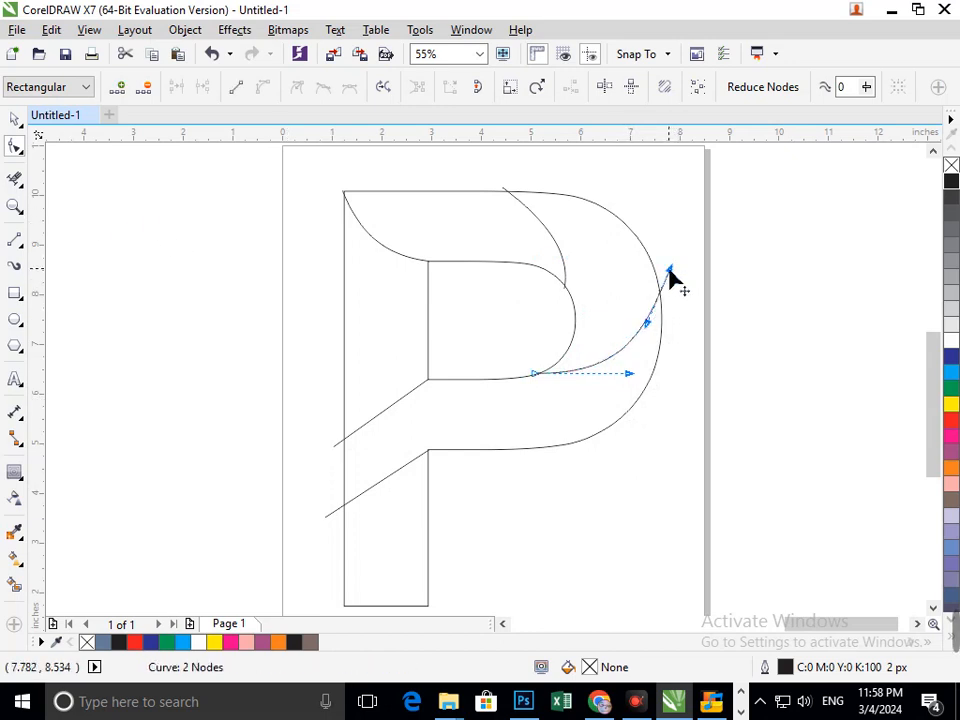
Turn both diagonal dividing lines across the stem into curves that bow upward
left_click(8, 118)
left_click(204, 521)
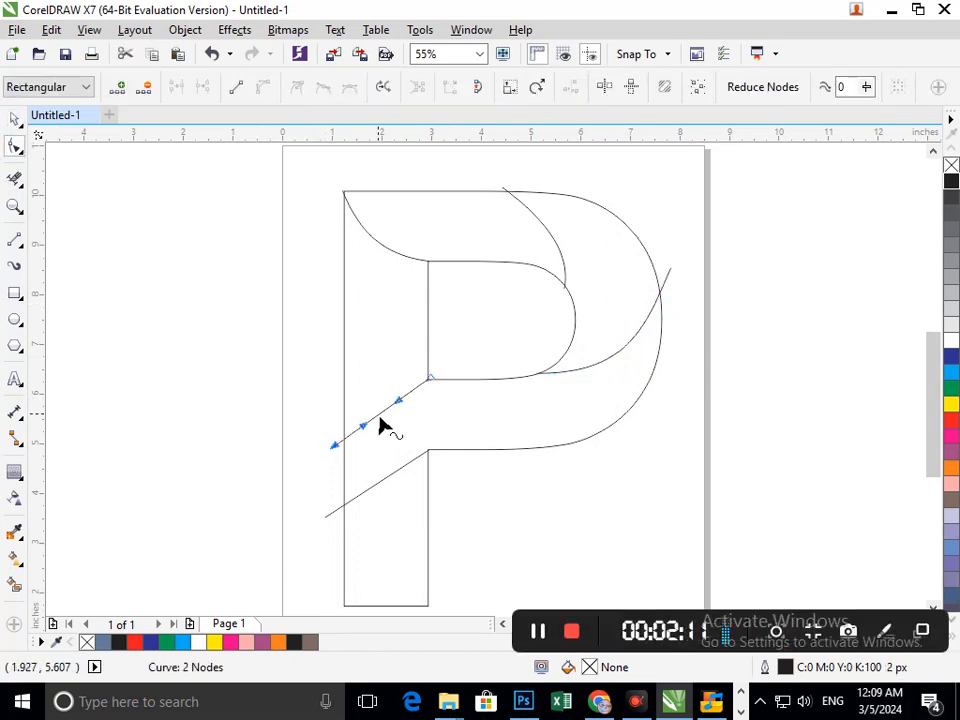
left_click_drag(380, 425, 370, 397)
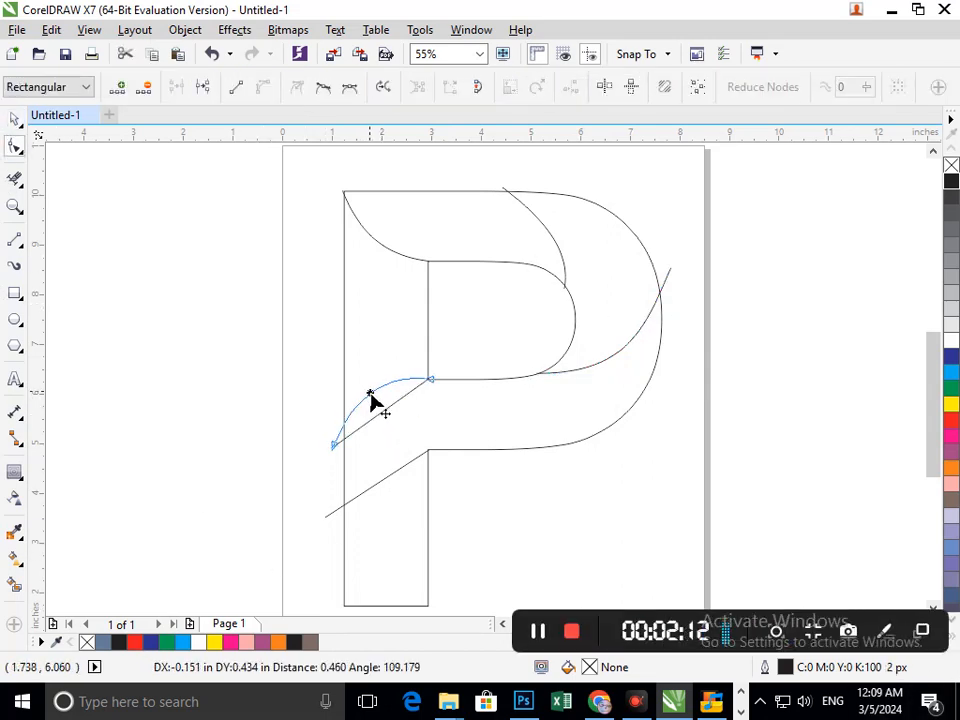
left_click(375, 485)
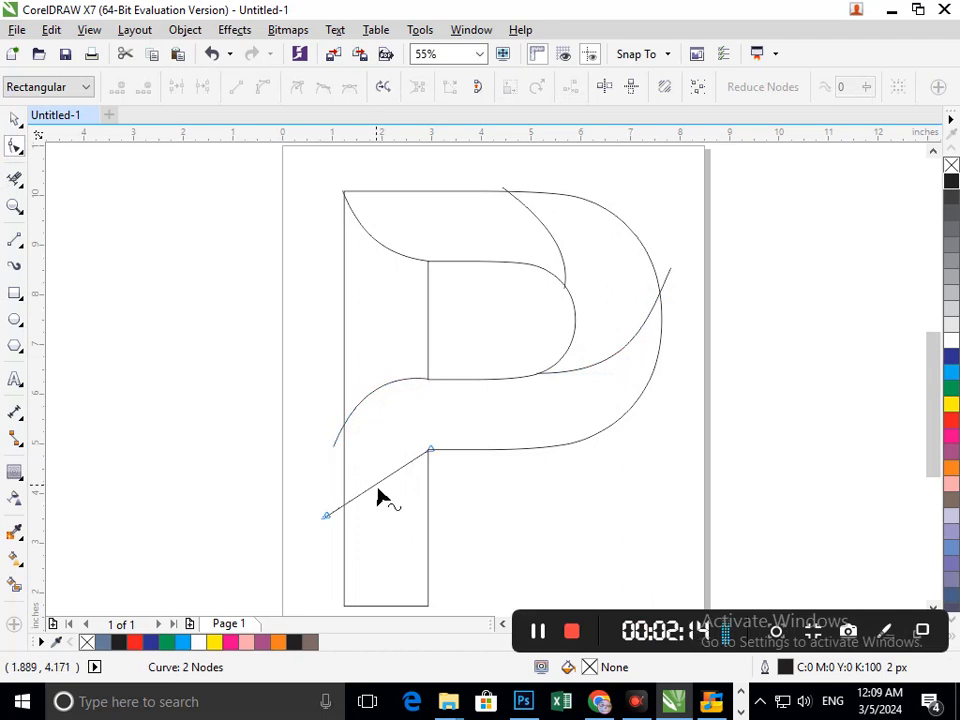
left_click(262, 86)
mouse_move(381, 486)
left_mouse_down()
mouse_move(376, 456)
mouse_move(372, 471)
left_mouse_up()
Delete the segments sticking out of the letter at the two stem curves and at the bowl's lower dividing curve's outer end
key("x")
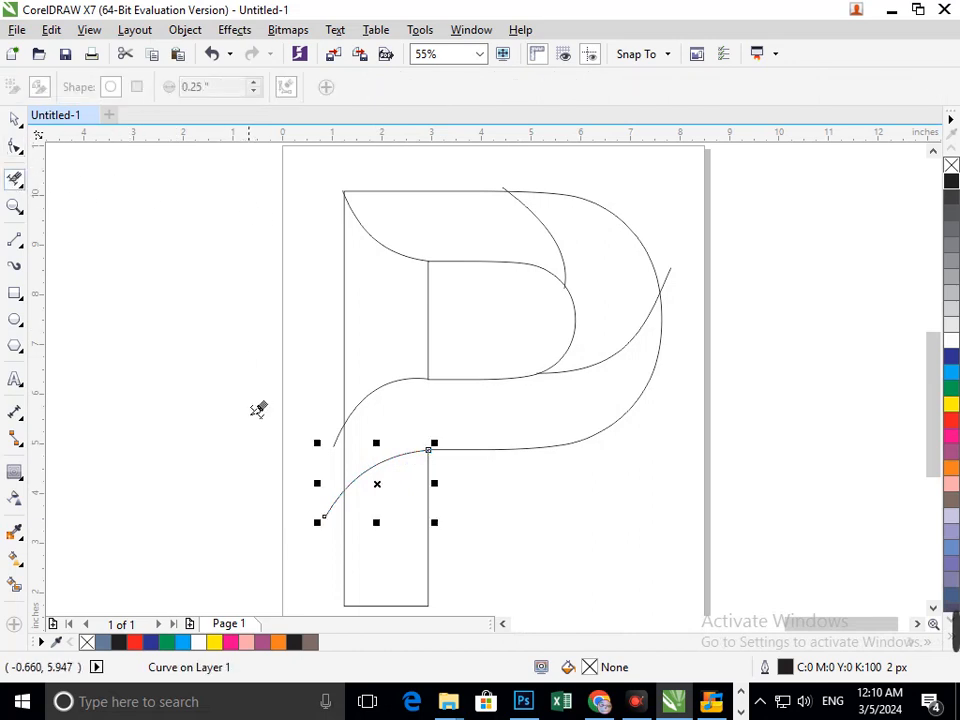
mouse_move(238, 385)
left_mouse_down()
mouse_move(317, 574)
mouse_move(345, 614)
left_mouse_up()
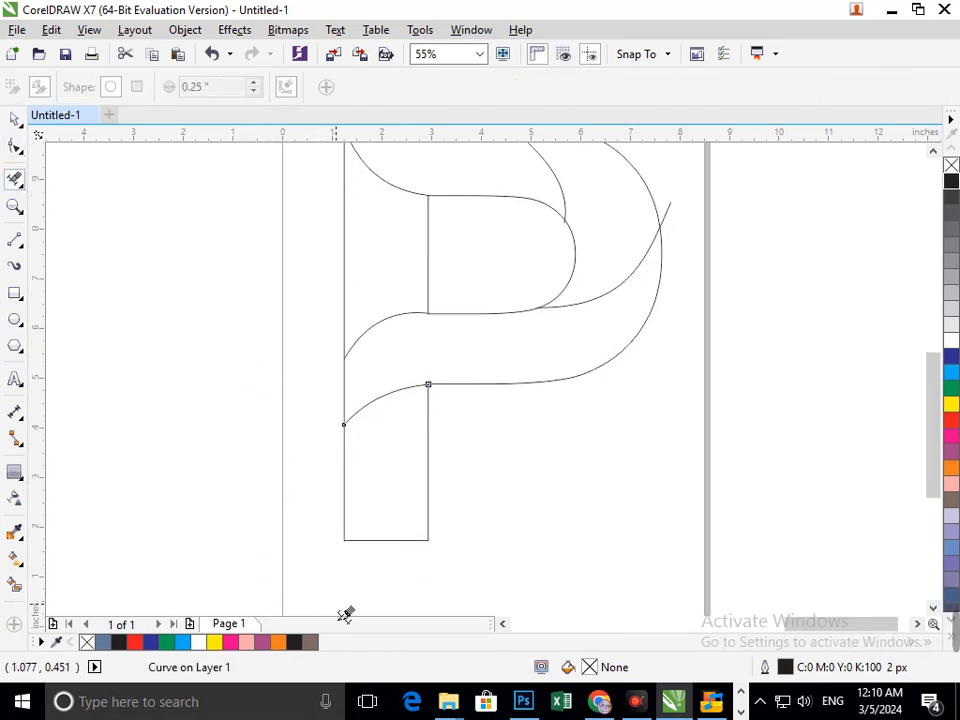
left_click(668, 208)
scroll(570, 350, "down", 1)
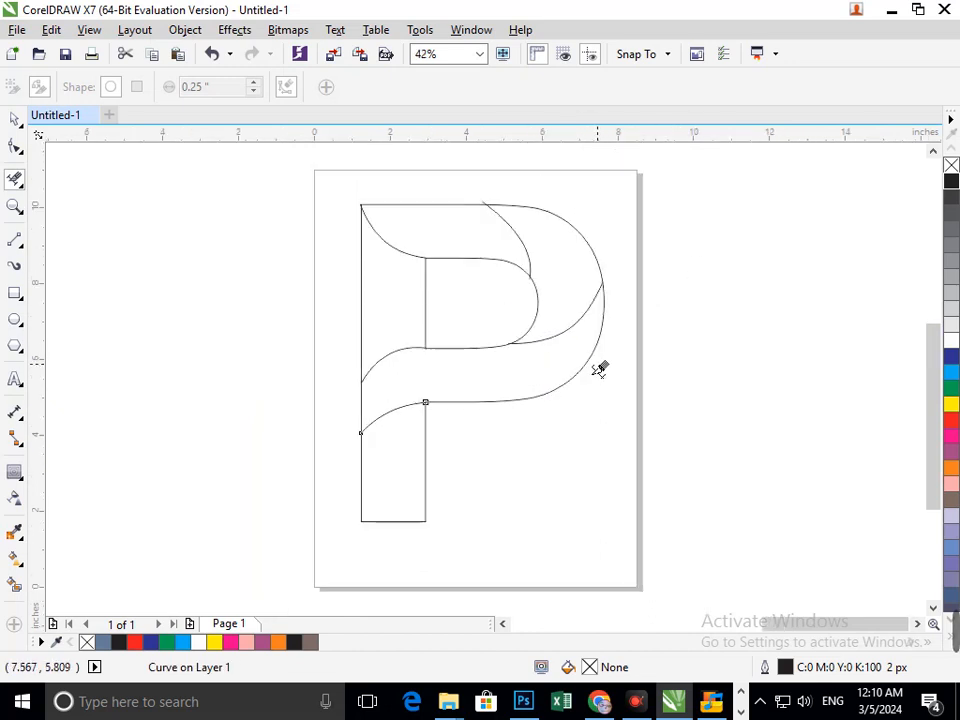
Delete the overhanging segments at both ends of the bowl's upper dividing curve with Virtual Segment Delete
scroll(489, 317, "up", 8)
scroll(515, 448, "up", 5)
left_click(480, 415)
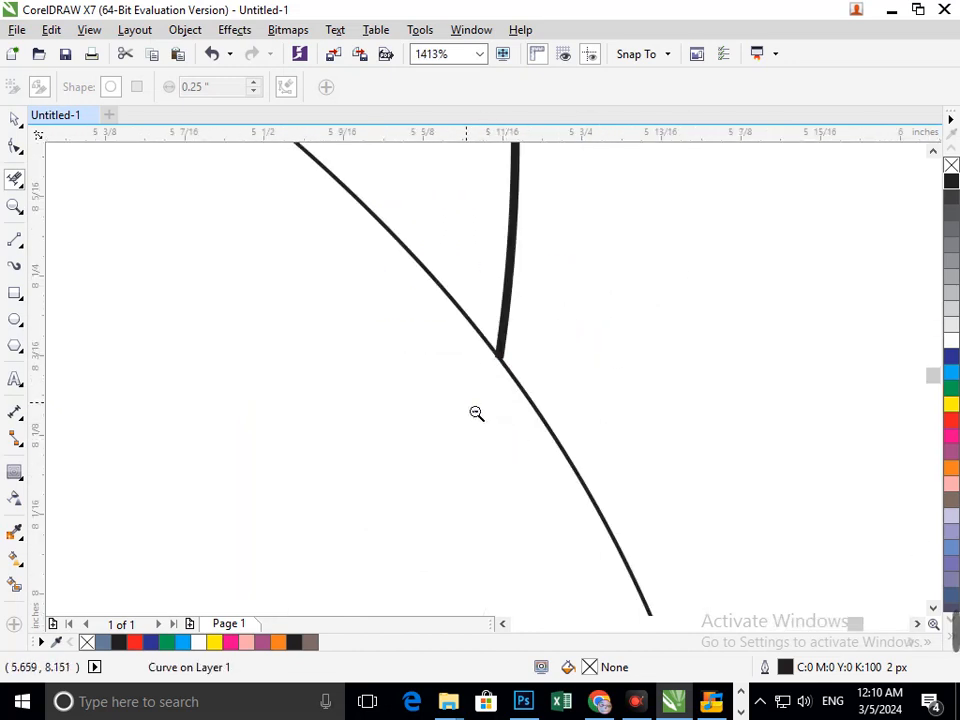
scroll(467, 300, "down", 13)
scroll(540, 260, "up", 8)
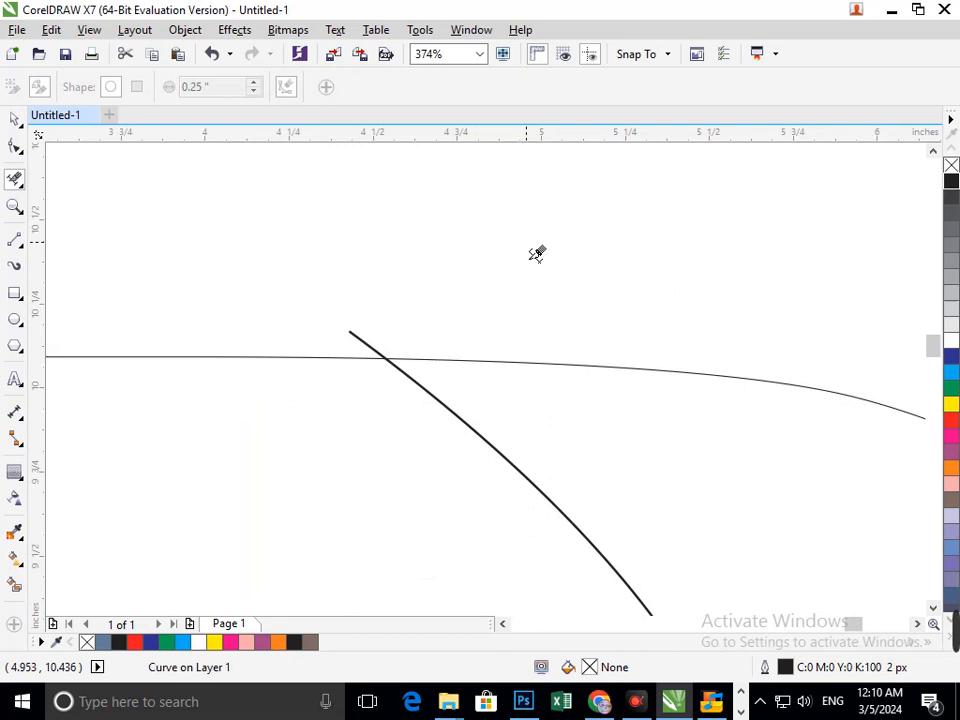
left_click(352, 329)
scroll(463, 317, "down", 12)
scroll(550, 450, "up", 6)
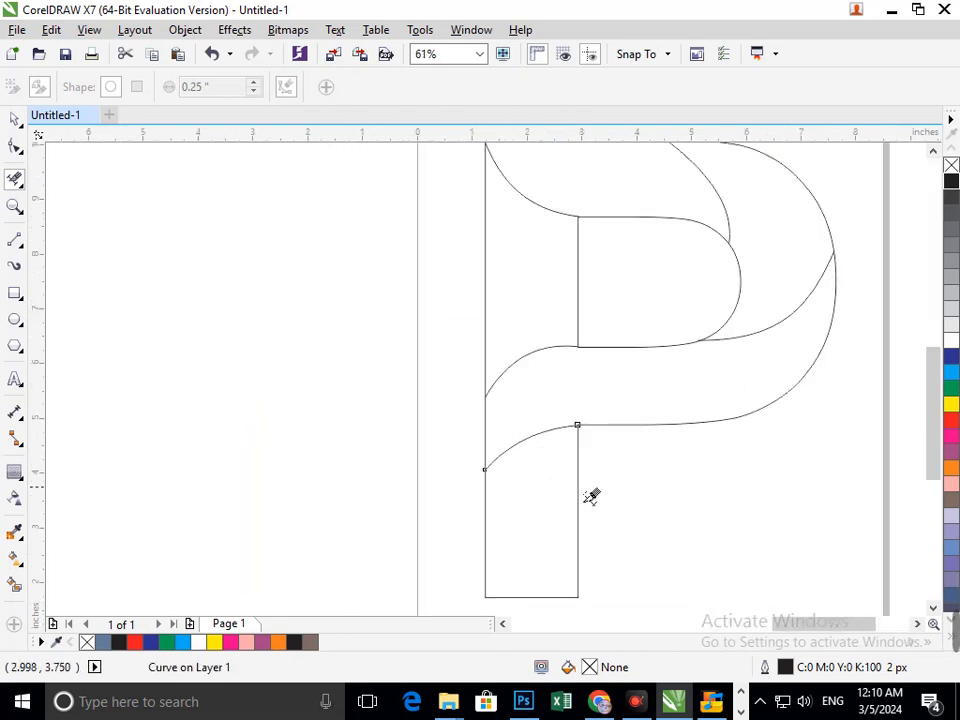
key("space")
left_click(737, 530)
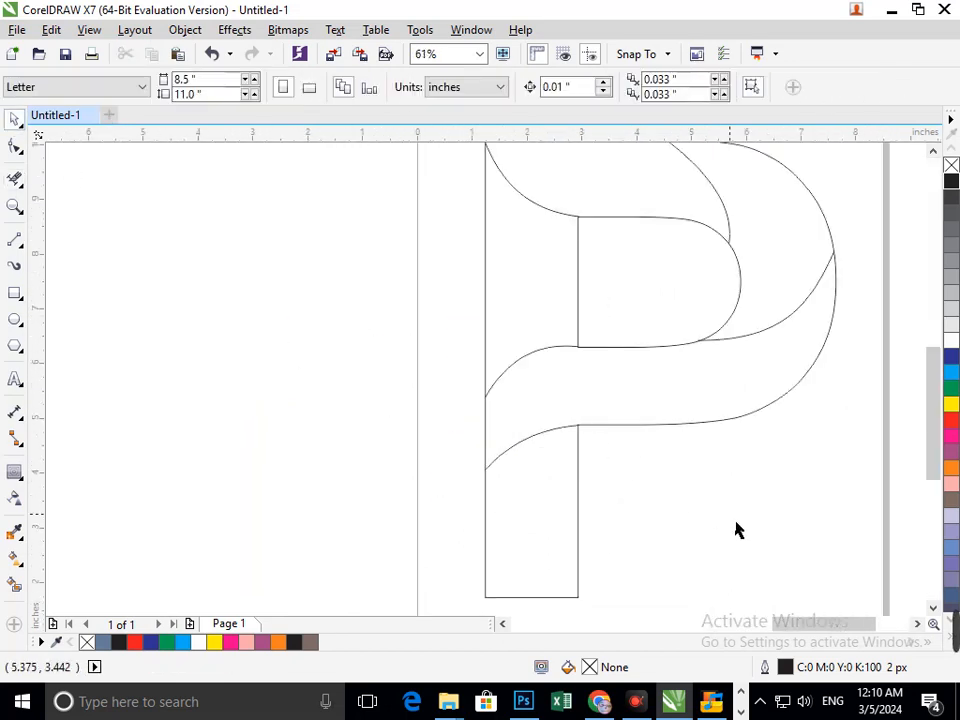
Move the stem's upper dividing curve slightly so its inner end meets the counter's lower-left corner
scroll(556, 361, "up", 4)
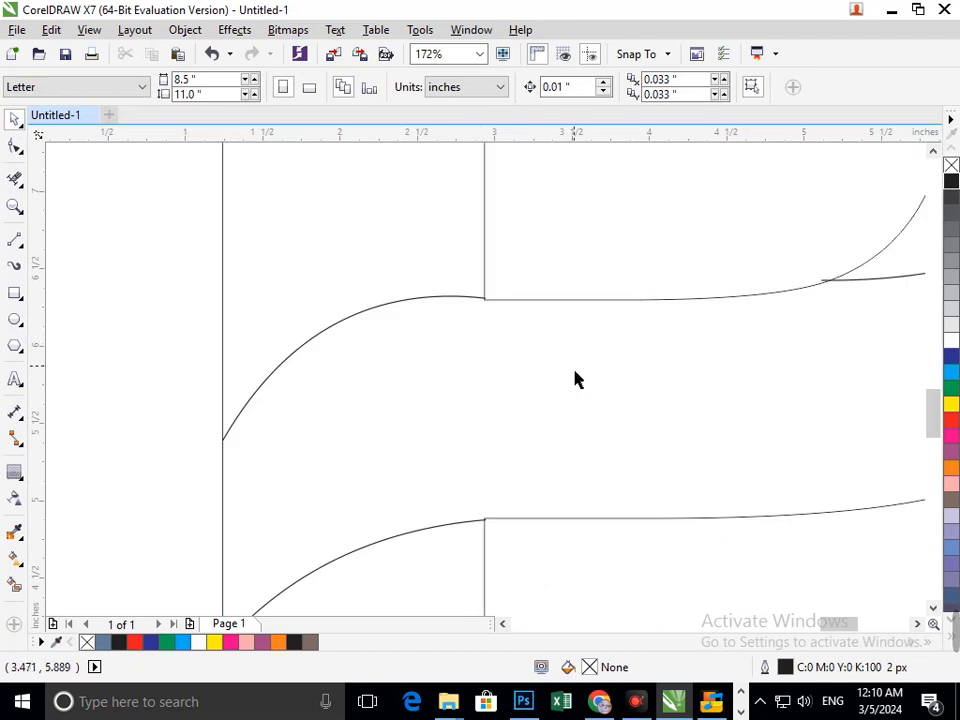
scroll(487, 303, "up", 8)
left_click_drag(440, 322, 449, 340)
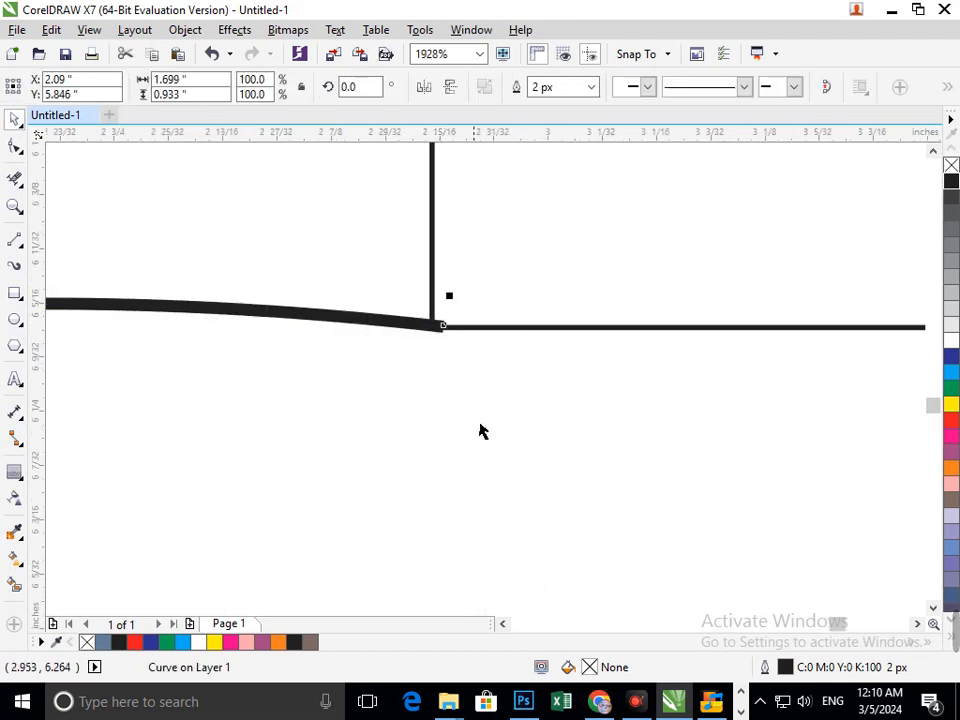
scroll(561, 431, "down", 8)
left_click(613, 589)
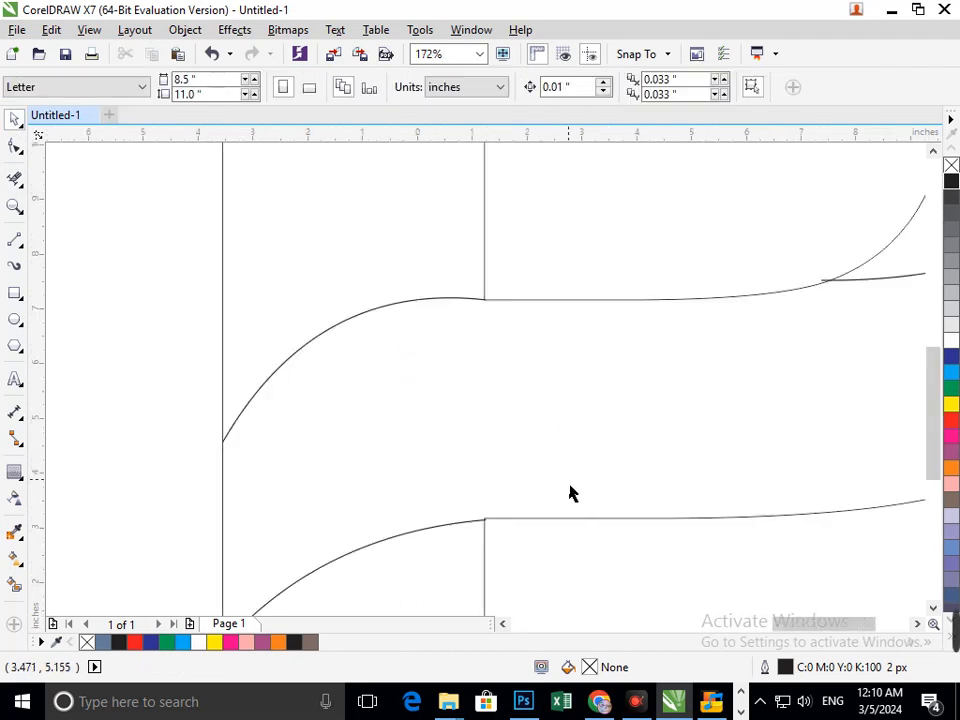
scroll(568, 493, "down", 4)
Move the stem's lower dividing curve slightly so its inner end meets the corner where the bowl joins the stem
scroll(514, 403, "up", 7)
scroll(508, 510, "up", 11)
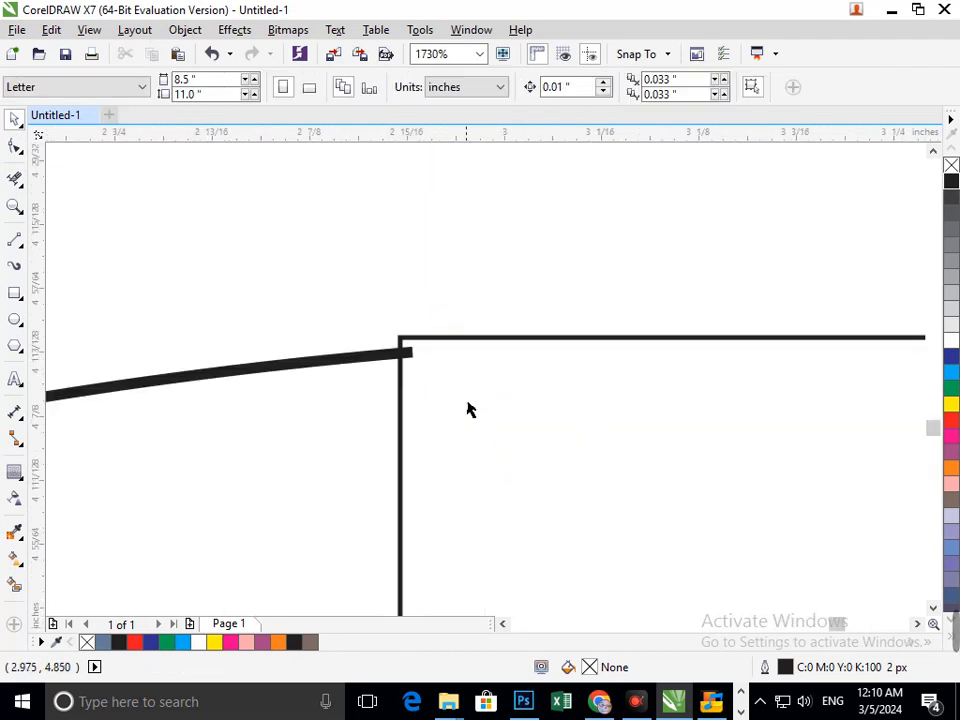
left_click_drag(418, 420, 405, 352)
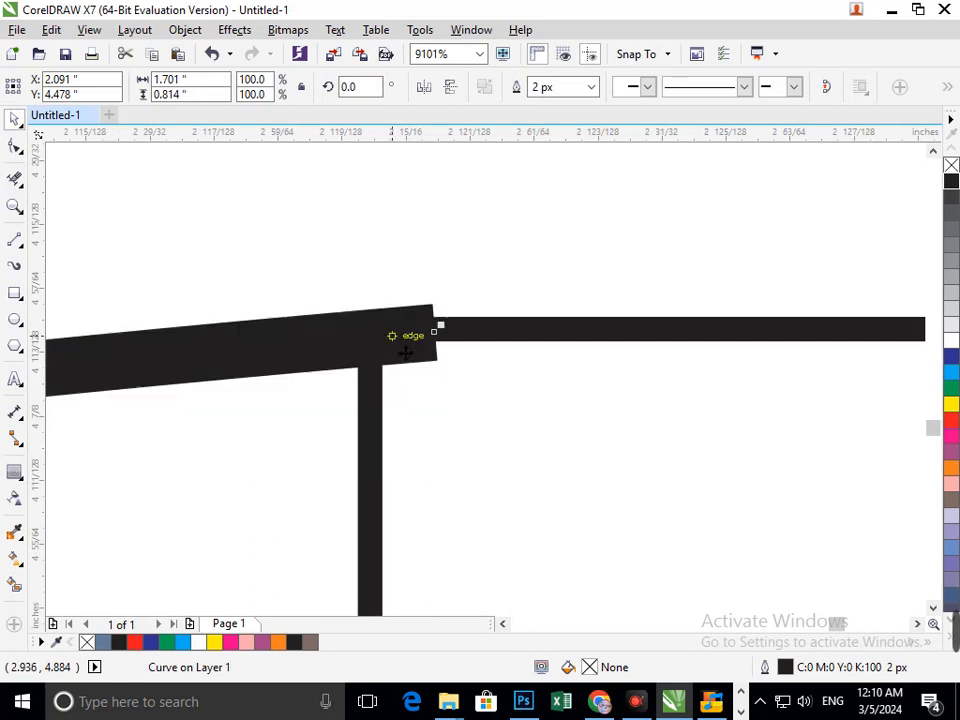
scroll(421, 414, "down", 15)
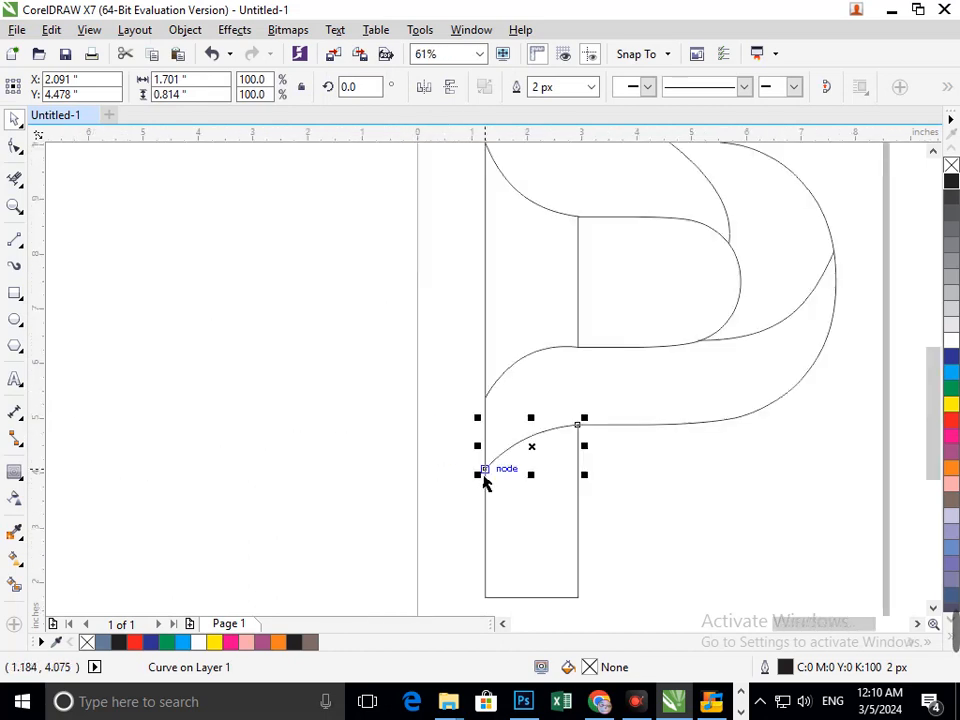
left_click(675, 502)
Move the bowl's lower dividing curve slightly outward so its ends cross the counter edge and the outer bowl edge
left_click_drag(858, 297, 858, 297)
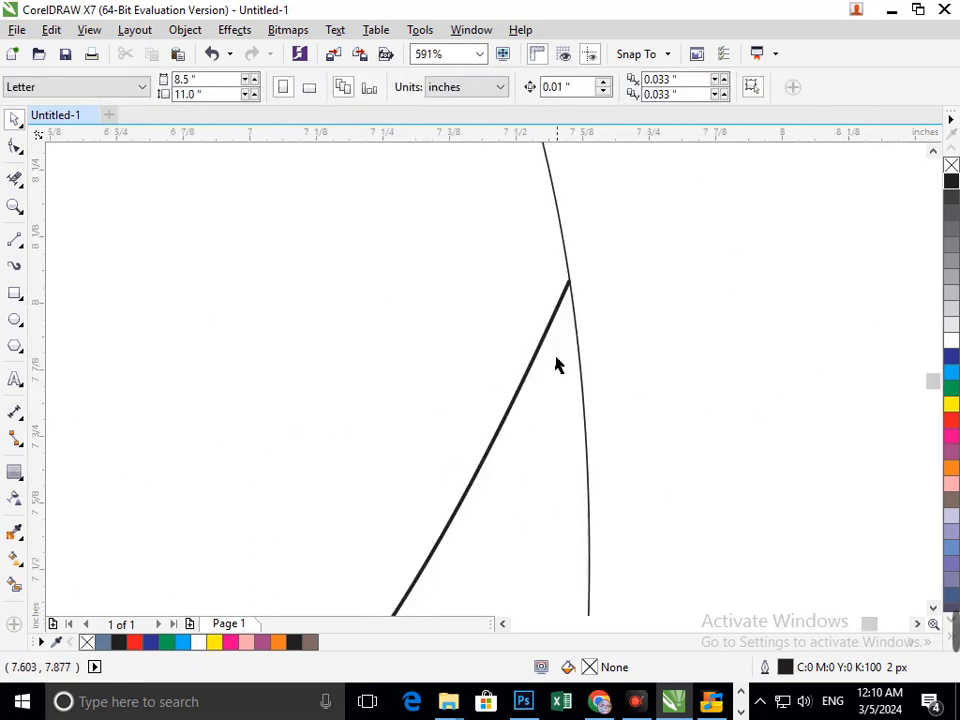
key("F3")
scroll(658, 334, "up", 8)
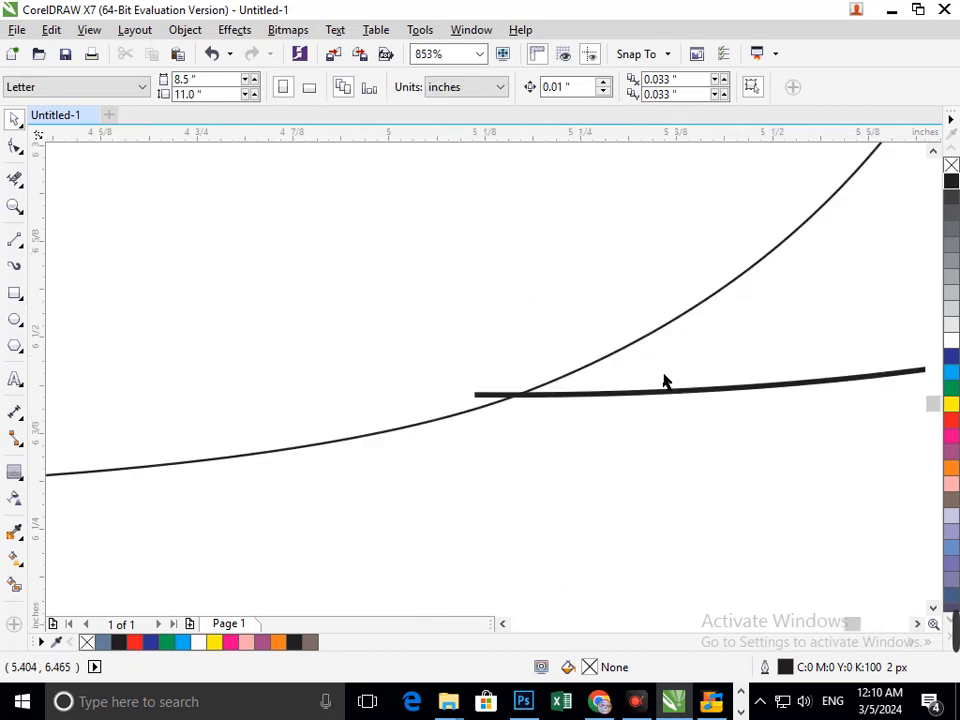
left_click(484, 406)
left_click_drag(506, 407, 516, 408)
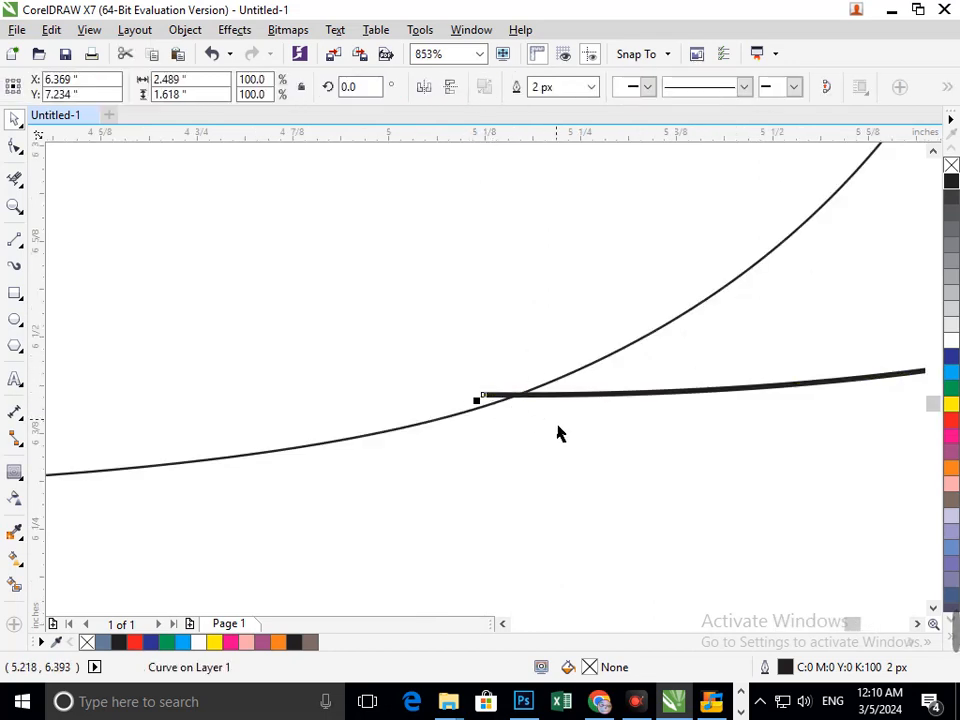
key("F3")
left_click(828, 457)
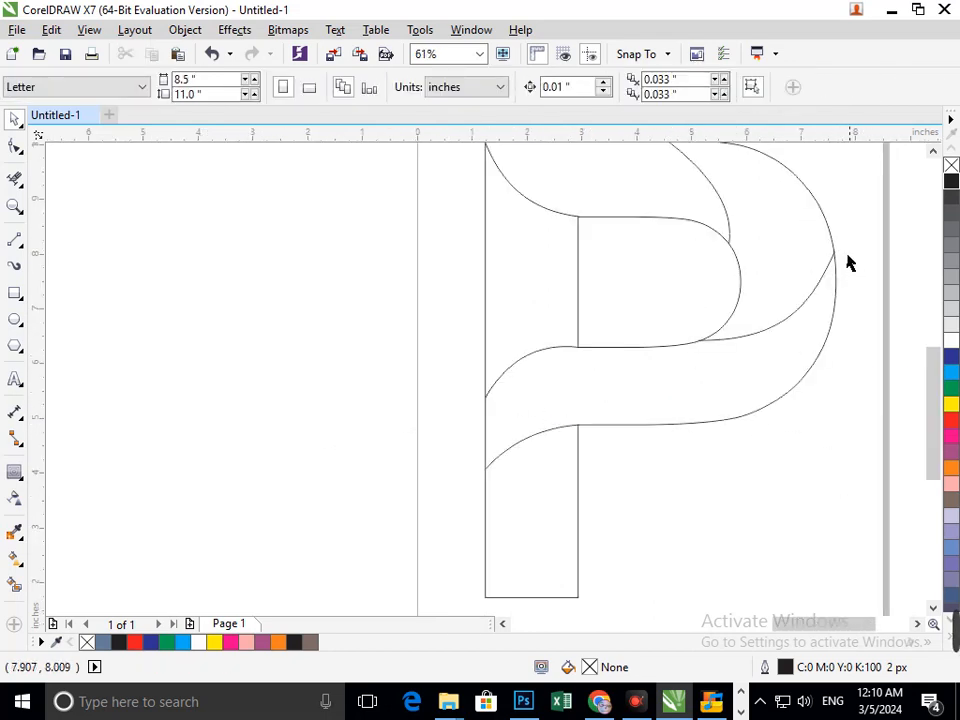
Examine where the bowl's dividing curves meet the outer edge and the counter edge
scroll(847, 263, "up", 8)
key("F3")
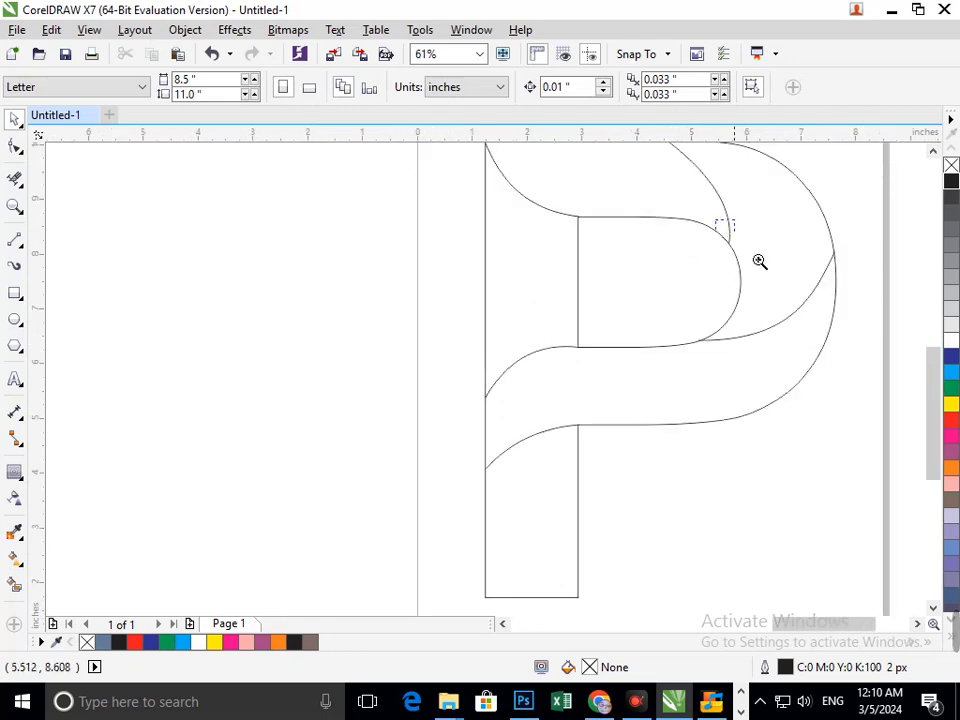
left_click_drag(716, 220, 737, 235)
key("F3")
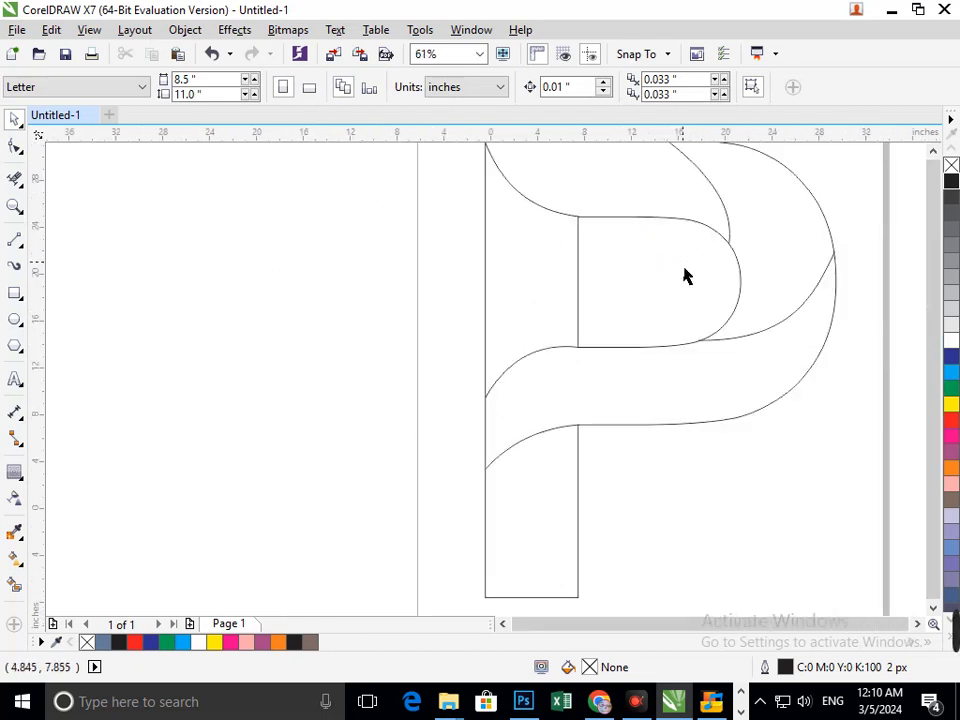
key("F3")
scroll(560, 412, "up", 5)
scroll(560, 412, "up", 5)
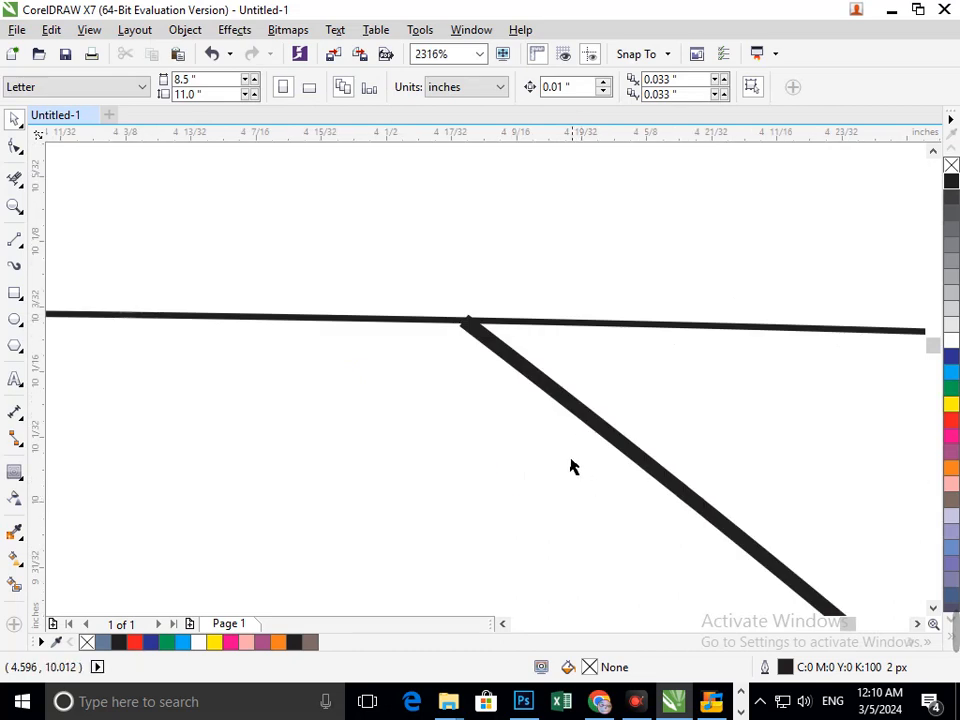
scroll(475, 318, "down", 8)
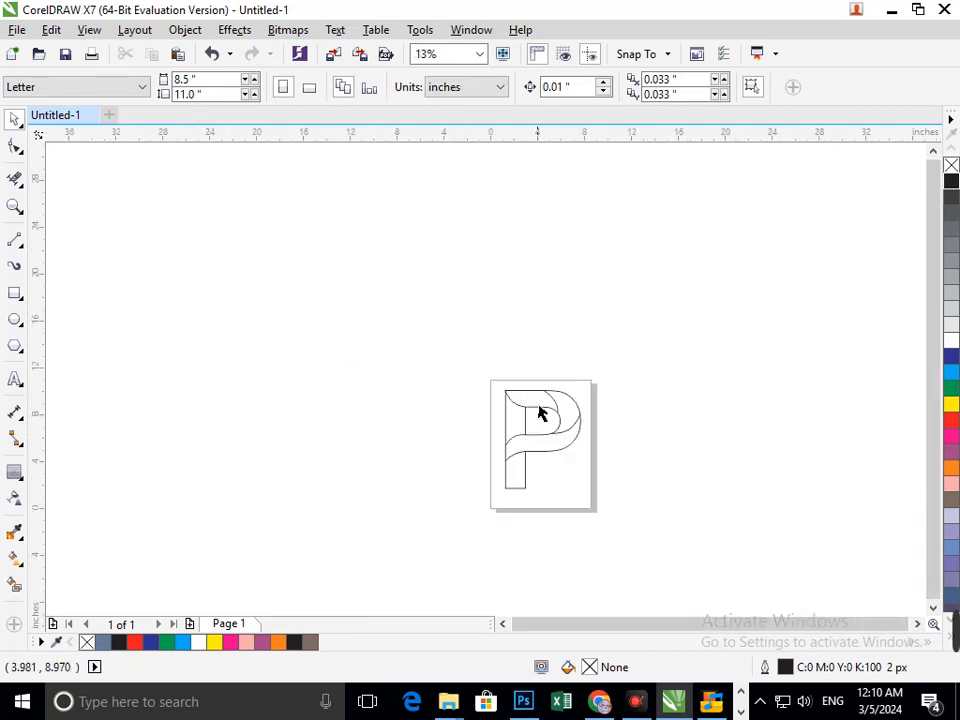
Move the bowl's upper dividing curve slightly downward so its lower end crosses the counter edge
scroll(538, 412, "up", 7)
scroll(510, 395, "up", 5)
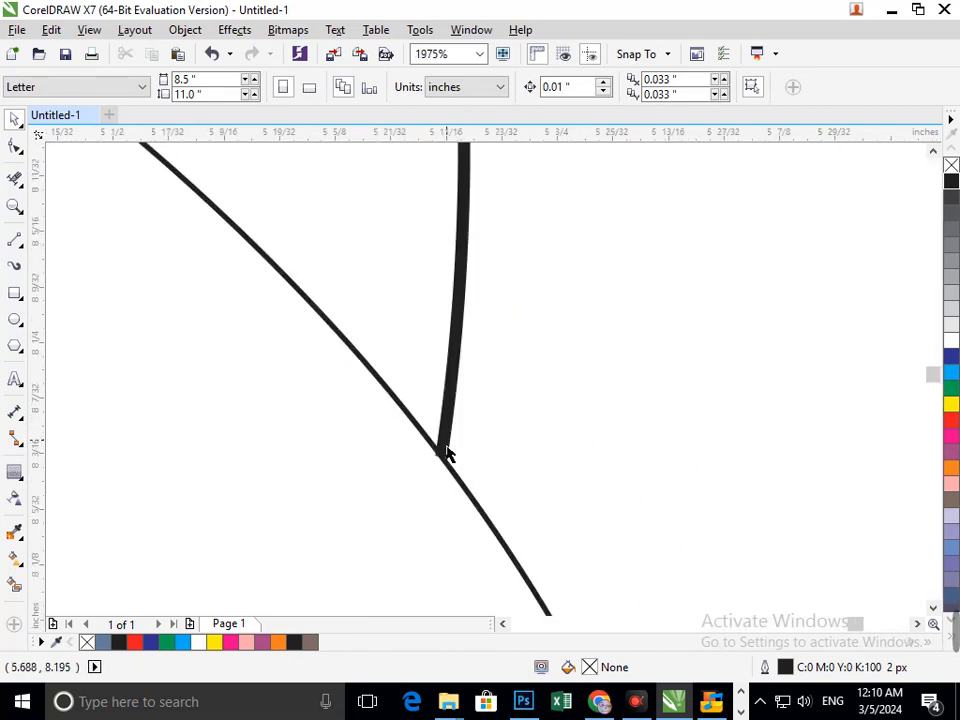
left_click(446, 453)
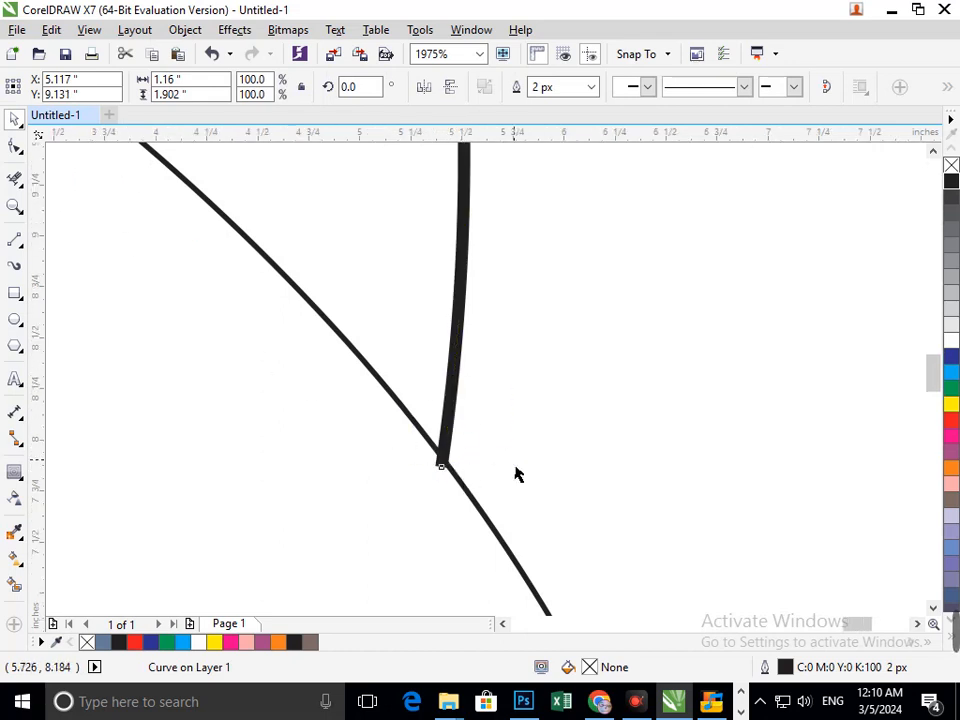
scroll(540, 450, "down", 5)
scroll(578, 420, "down", 7)
left_click(568, 418)
Extend the end nodes of the bowl's upper dividing curve to overlap the letter's upper edge and the counter edge
scroll(437, 315, "up", 10)
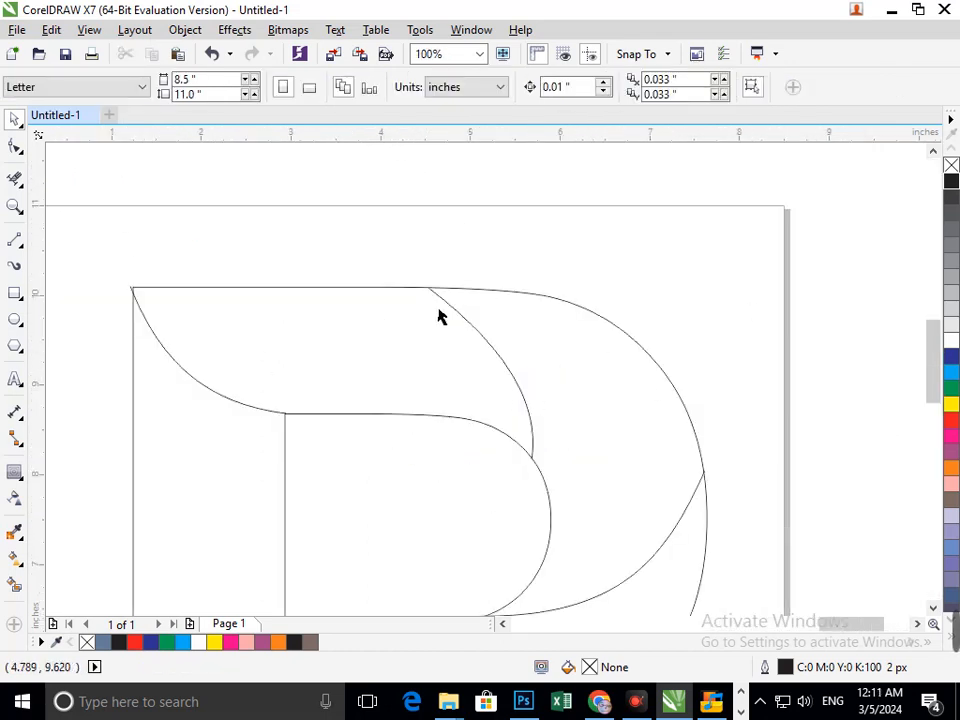
left_click(14, 147)
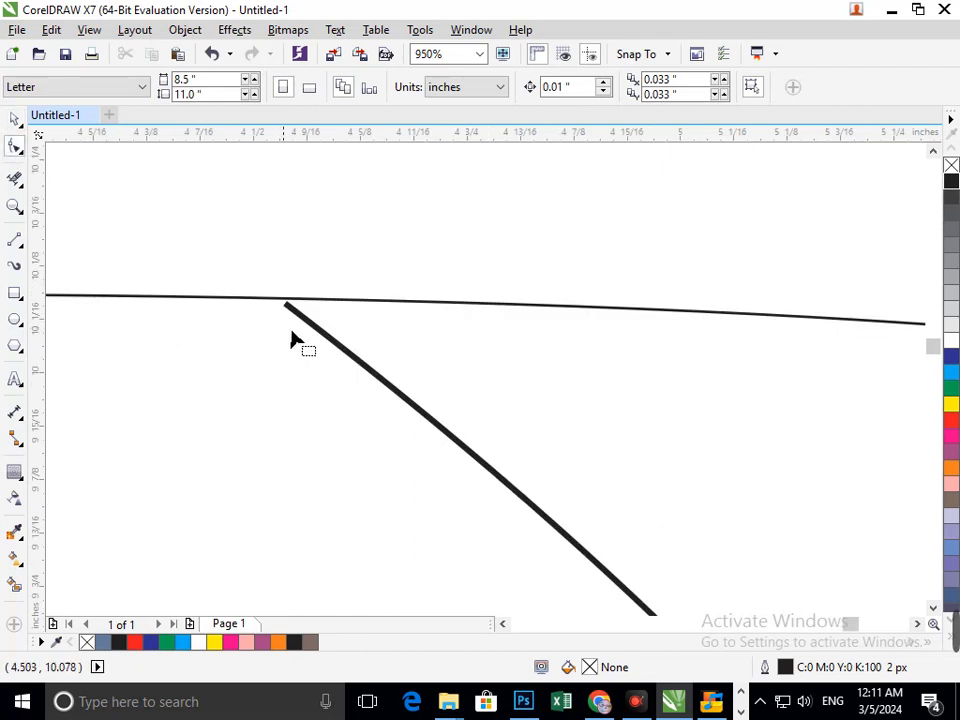
left_click(314, 330)
left_click_drag(289, 310, 268, 290)
scroll(430, 450, "down", 5)
scroll(532, 463, "up", 9)
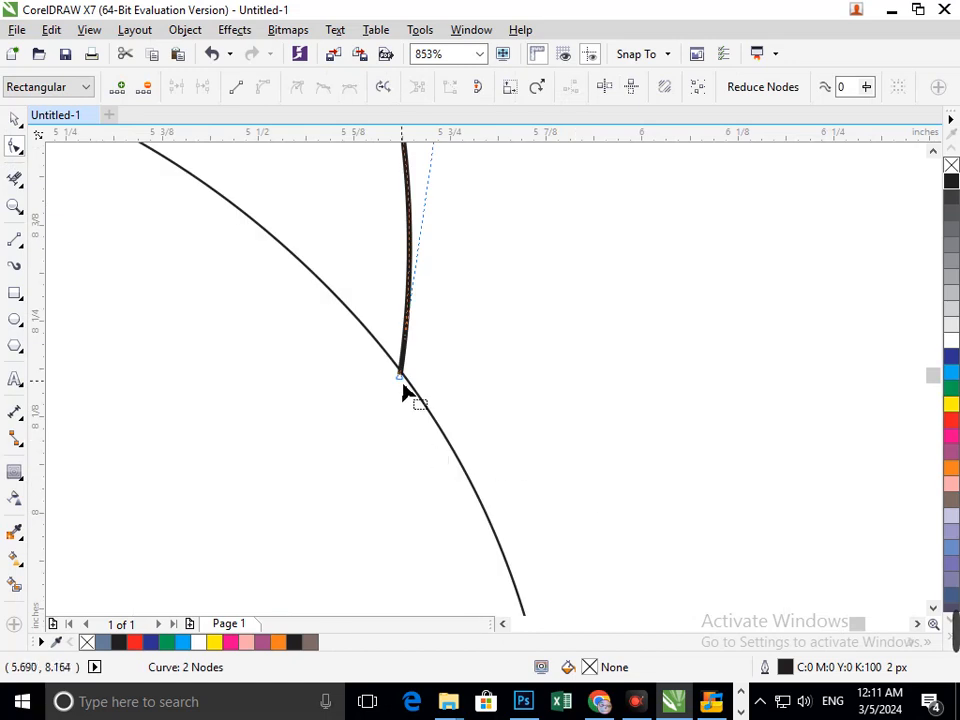
left_click_drag(398, 394, 400, 394)
scroll(420, 390, "down", 10)
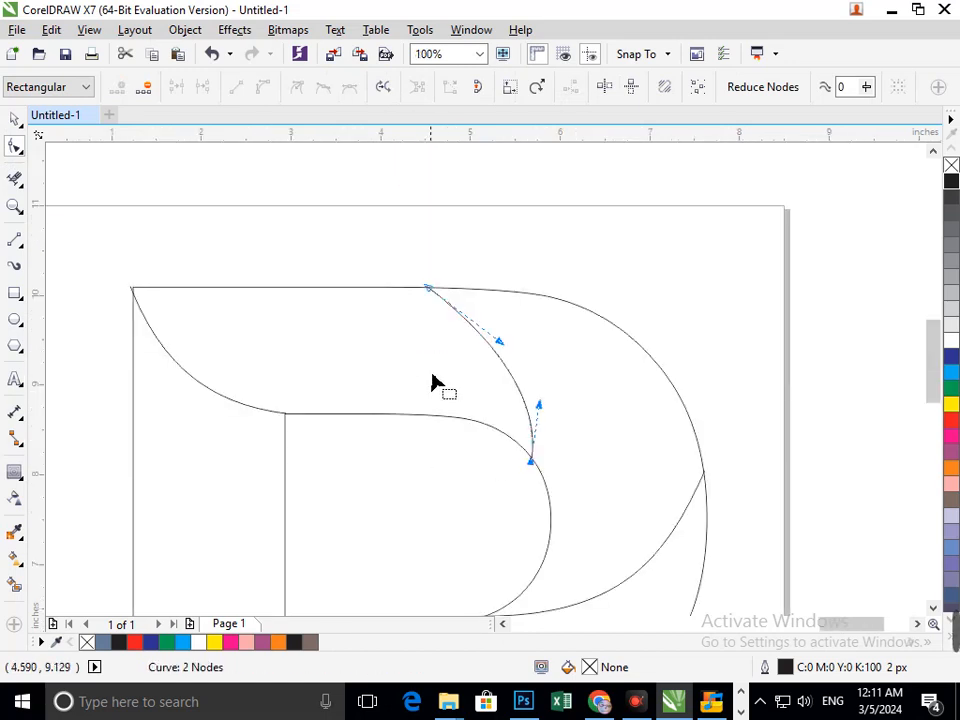
Smart-fill the sections of the P with the C40 M20 Y0 K40 blue-grey and a 2 px outline
left_click(15, 585)
left_click(520, 430)
left_click(571, 424)
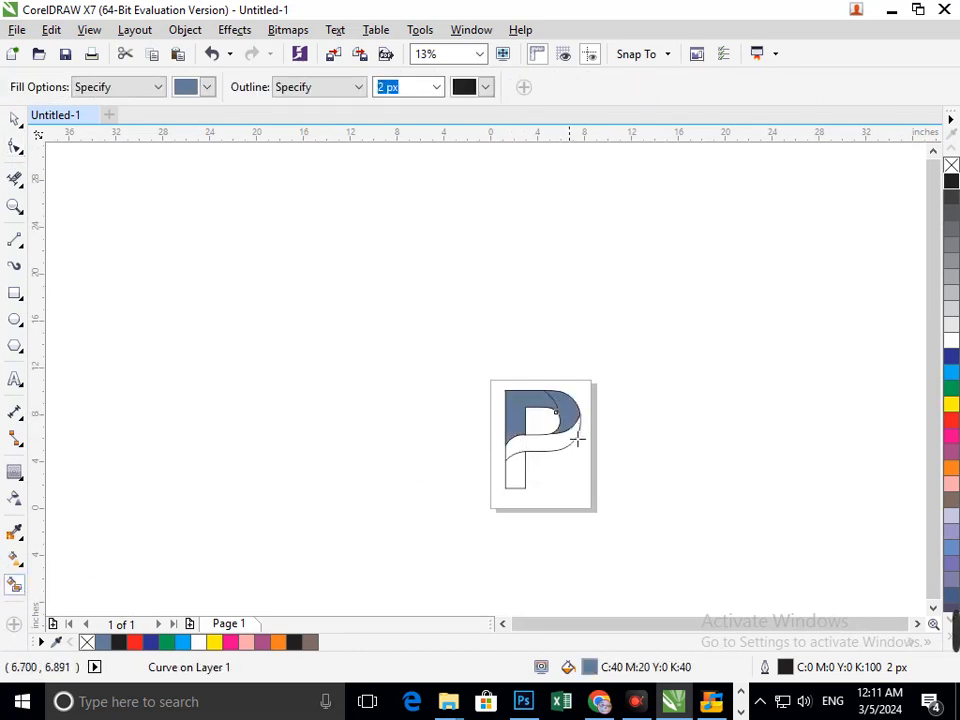
left_click(519, 457)
left_click(520, 483)
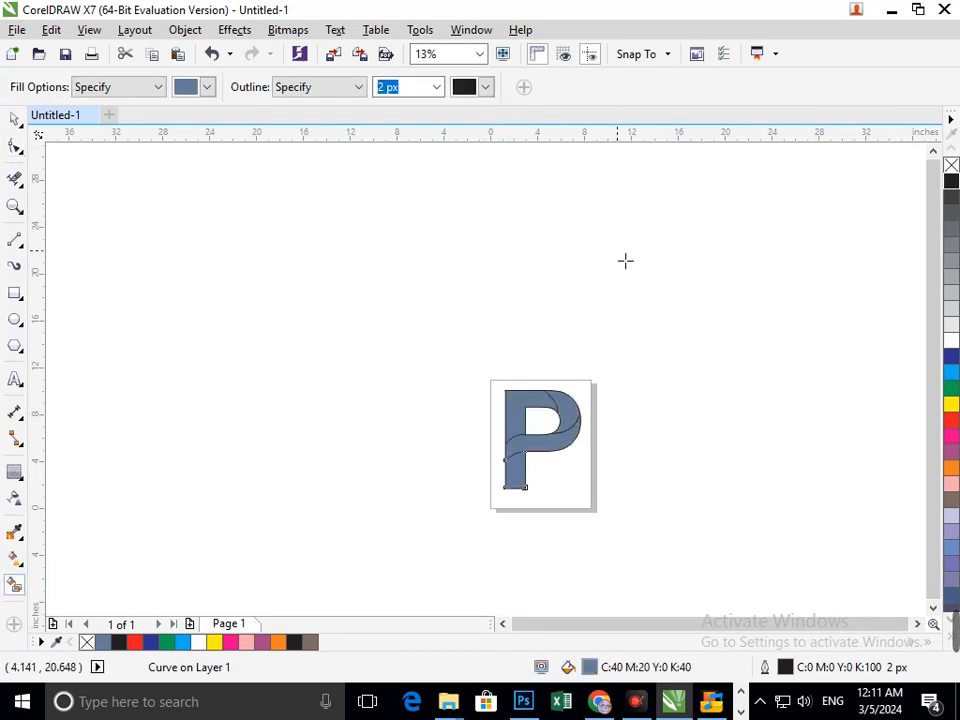
Try moving the filled upper-left section of the P out to the left of the letter
left_click(16, 120)
key("z")
left_click_drag(414, 364, 700, 569)
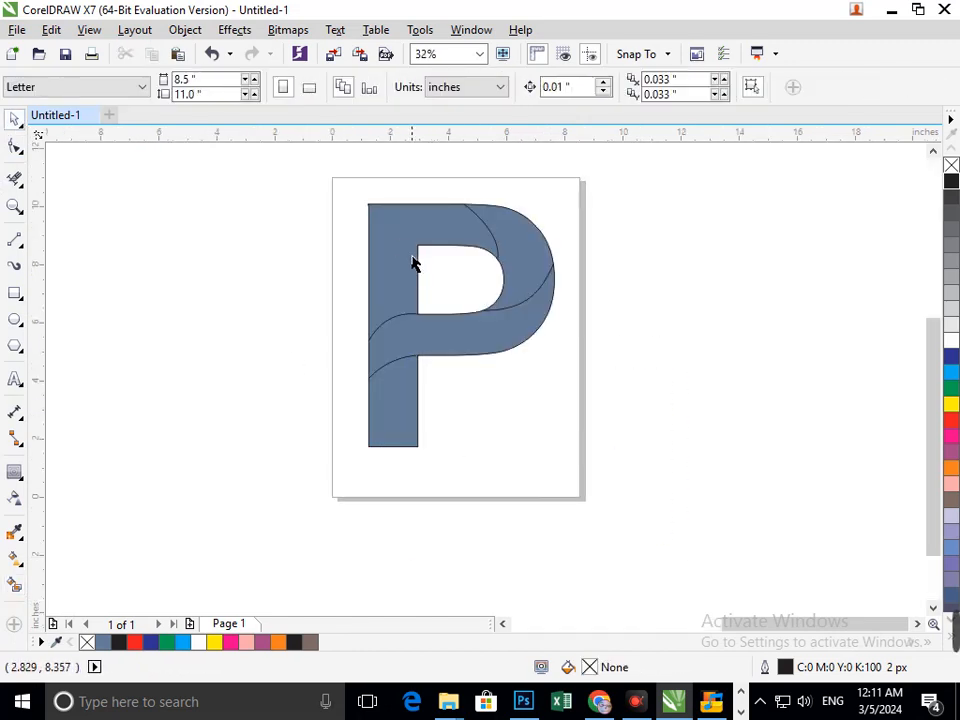
left_click_drag(400, 245, 255, 298)
Undo the section move and all the smart fills in the P
key("ctrl+z")
key("ctrl+z")
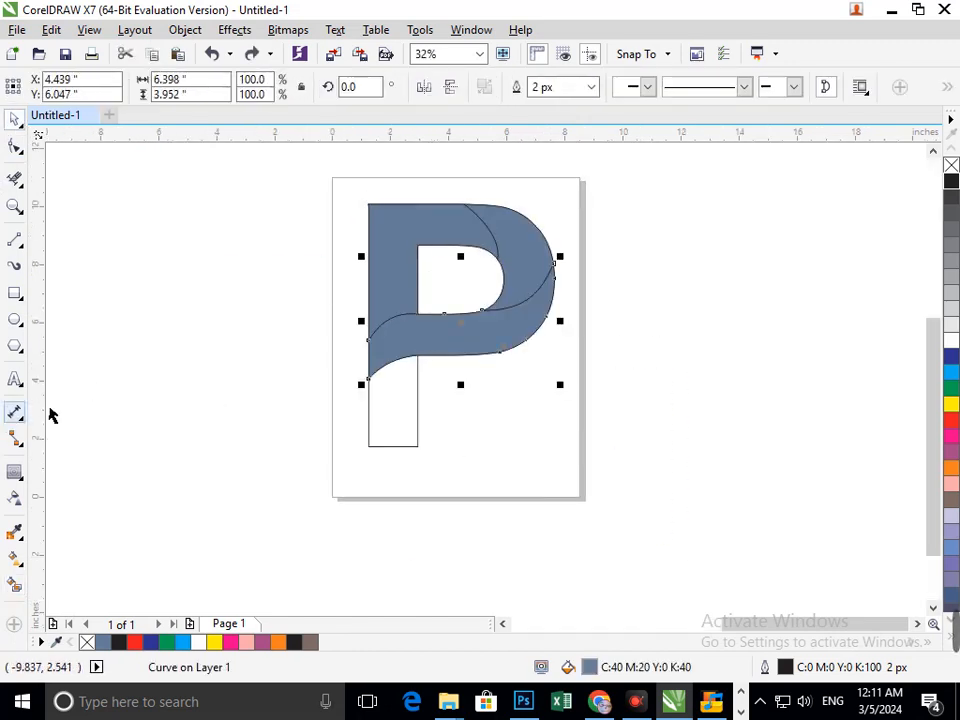
key("ctrl+z")
key("ctrl+z")
key("ctrl+z")
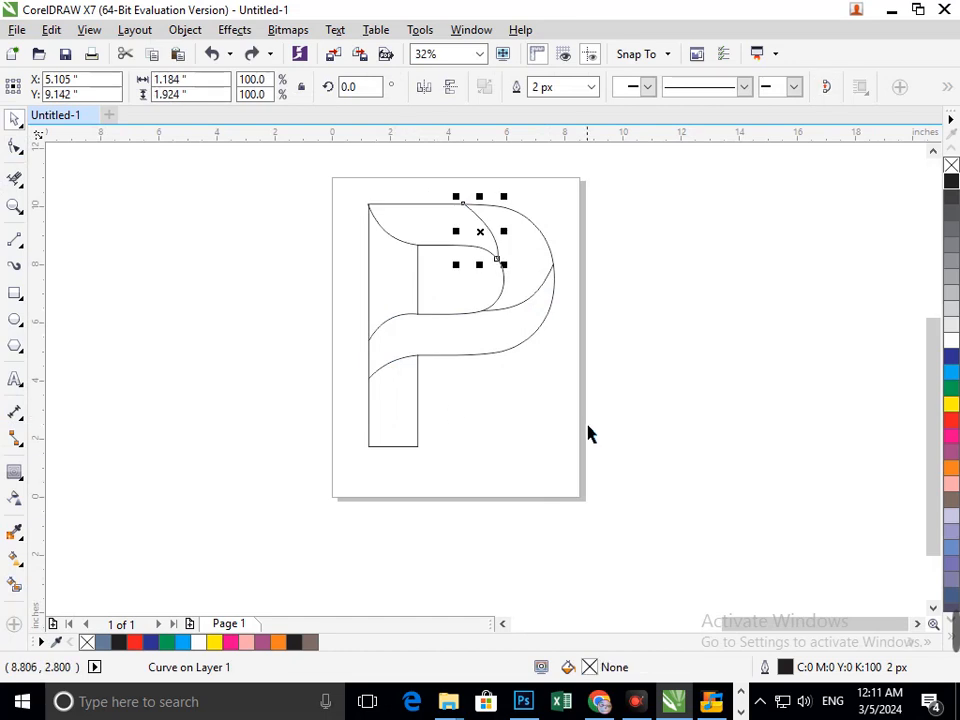
left_click(15, 586)
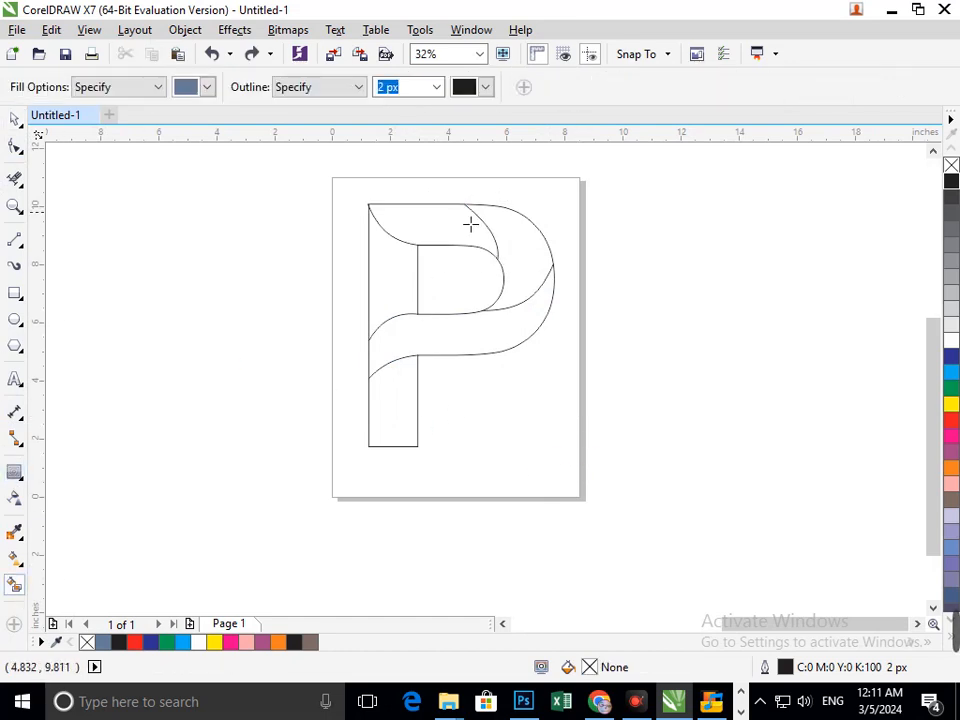
left_click(447, 238)
key("ctrl+z")
Extend the inner end node of the upper-left dividing curve past the counter's corner so the curve crosses the stem's vertical edge
scroll(427, 260, "up", 6)
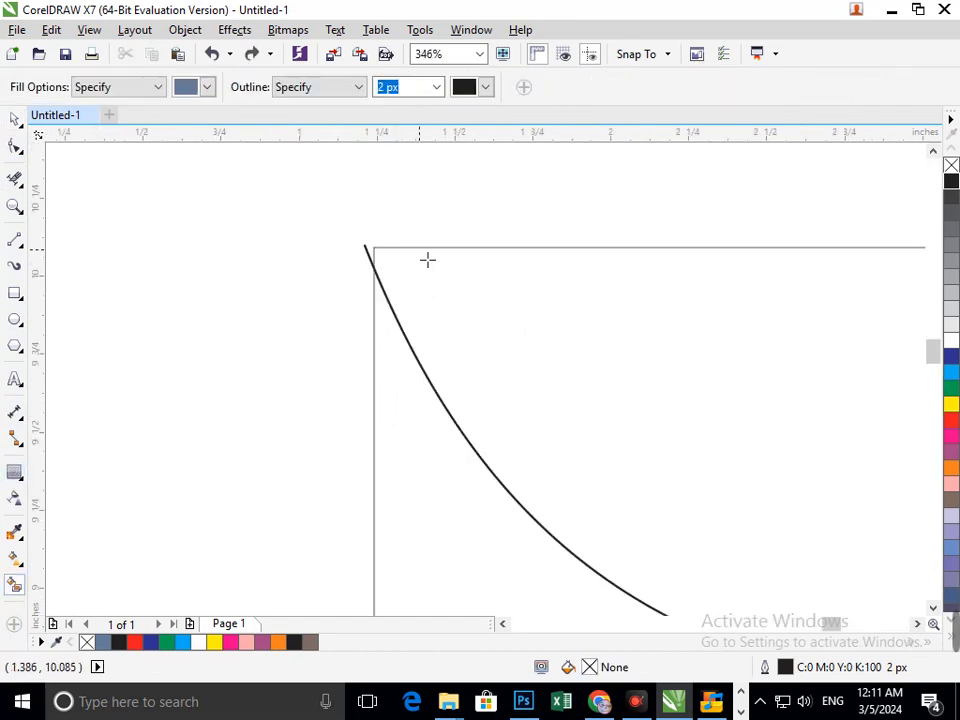
scroll(509, 384, "down", 6)
scroll(414, 238, "up", 10)
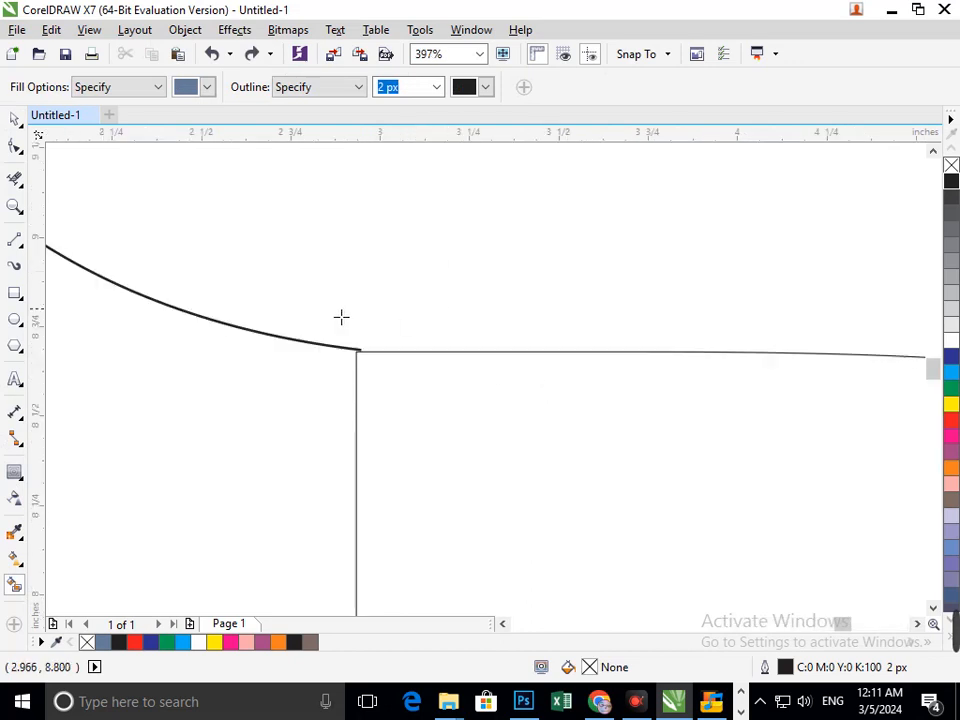
left_click(15, 147)
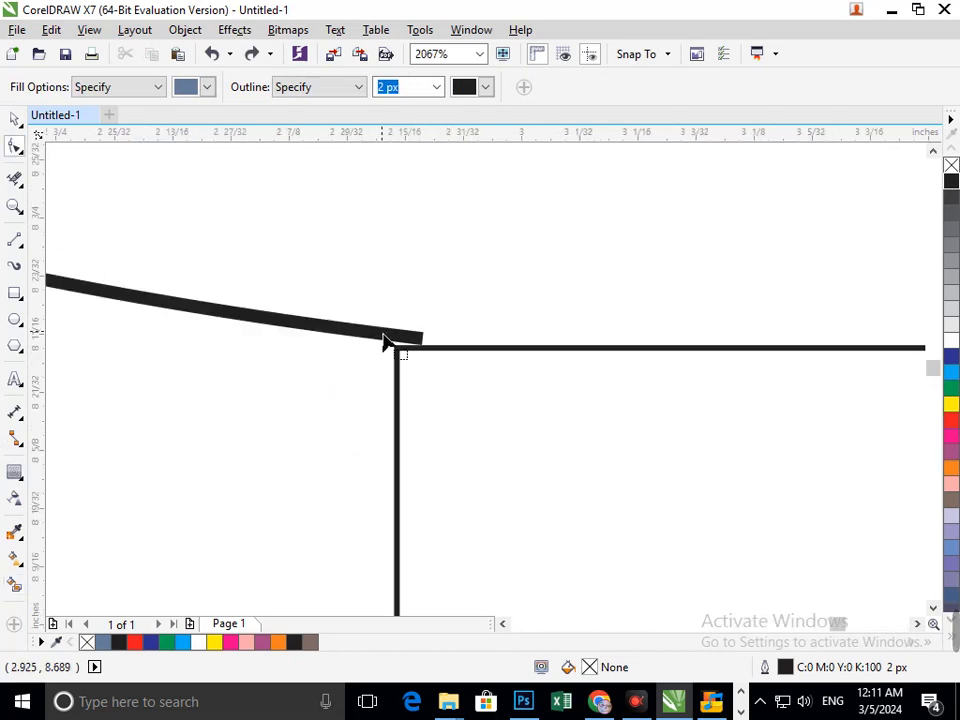
left_click(425, 339)
left_click_drag(425, 339, 444, 367)
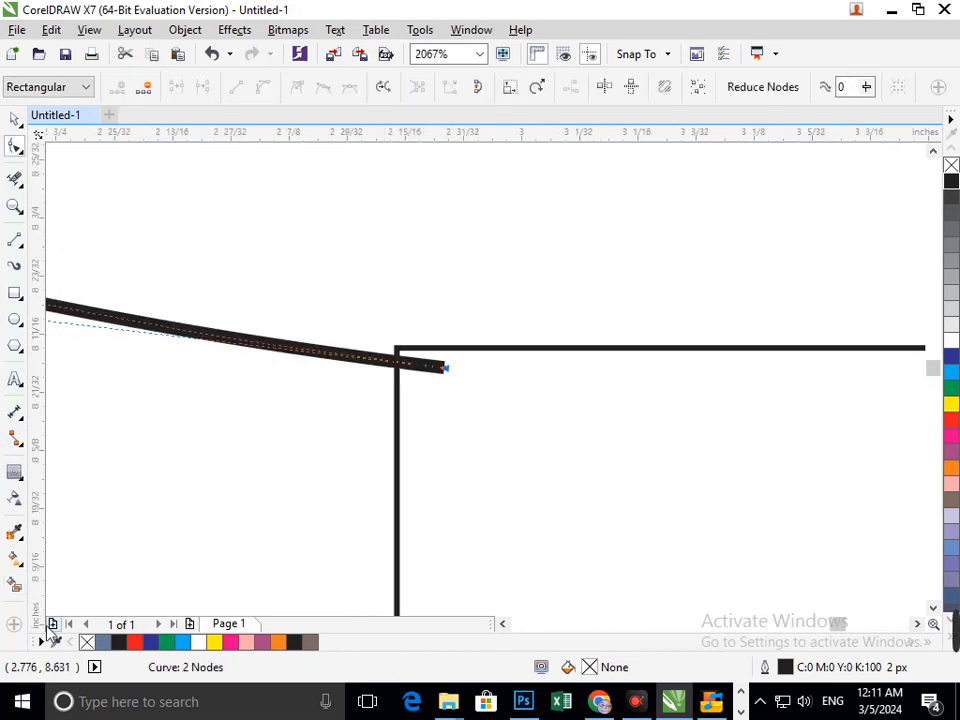
Smart-fill the P's top, right bowl, lower band and lower stem sections with C40 M20 Y0 K40 blue-grey and a 2 px outline
left_click(15, 584)
left_click(293, 350)
scroll(289, 340, "down", 3)
scroll(289, 339, "down", 5)
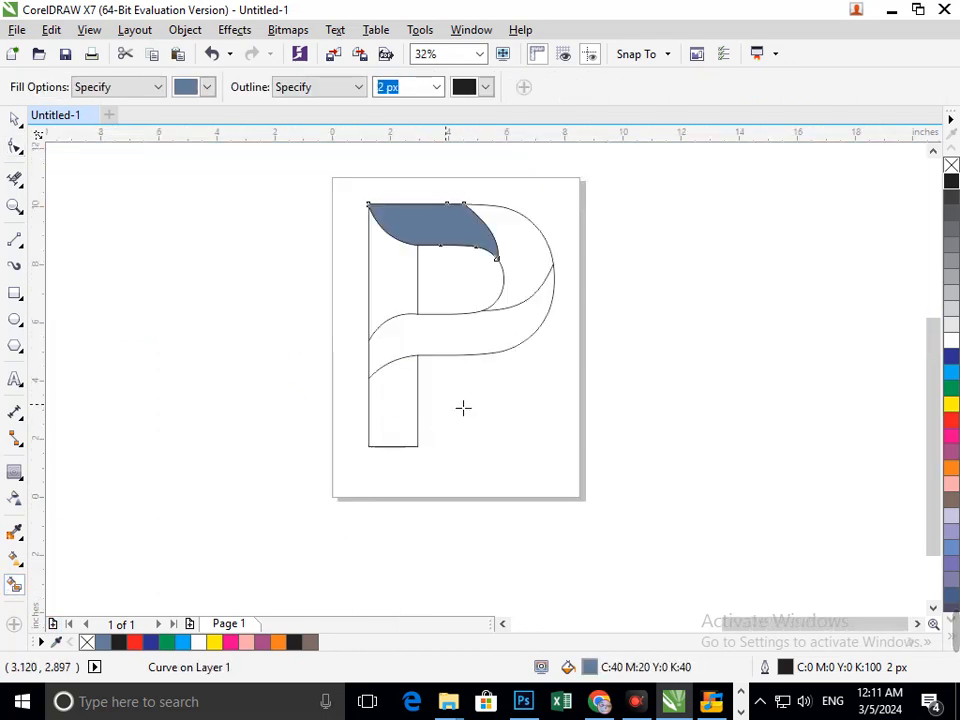
left_click(541, 267)
left_click(403, 358)
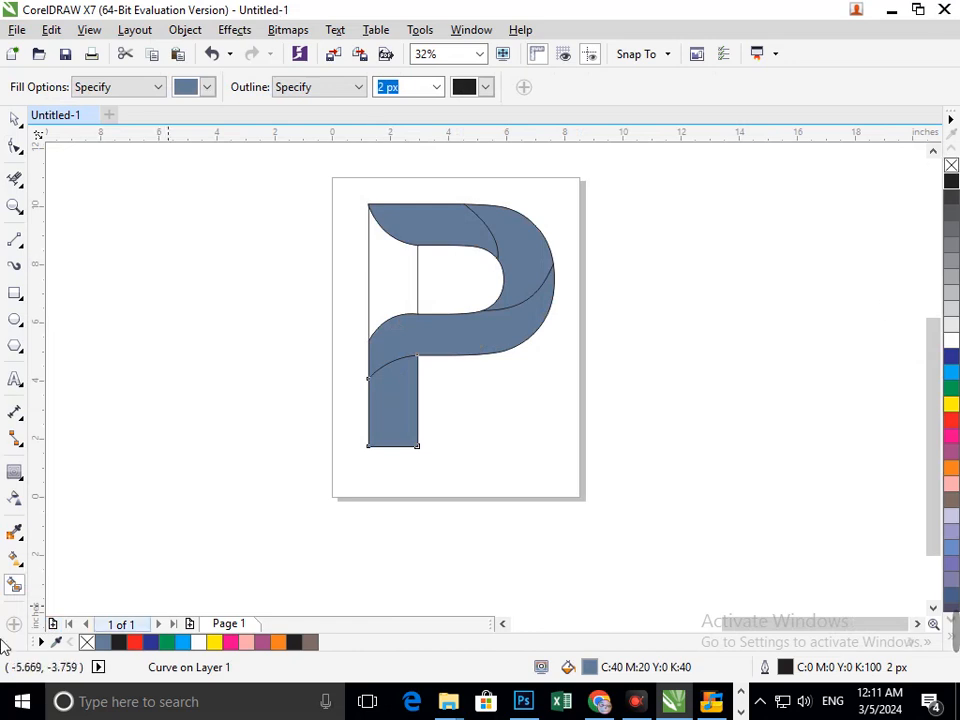
Apply a linear fountain fill across the P's top section, from blue-grey at its upper-left corner to red at its right end
left_click(15, 560)
left_click(75, 558)
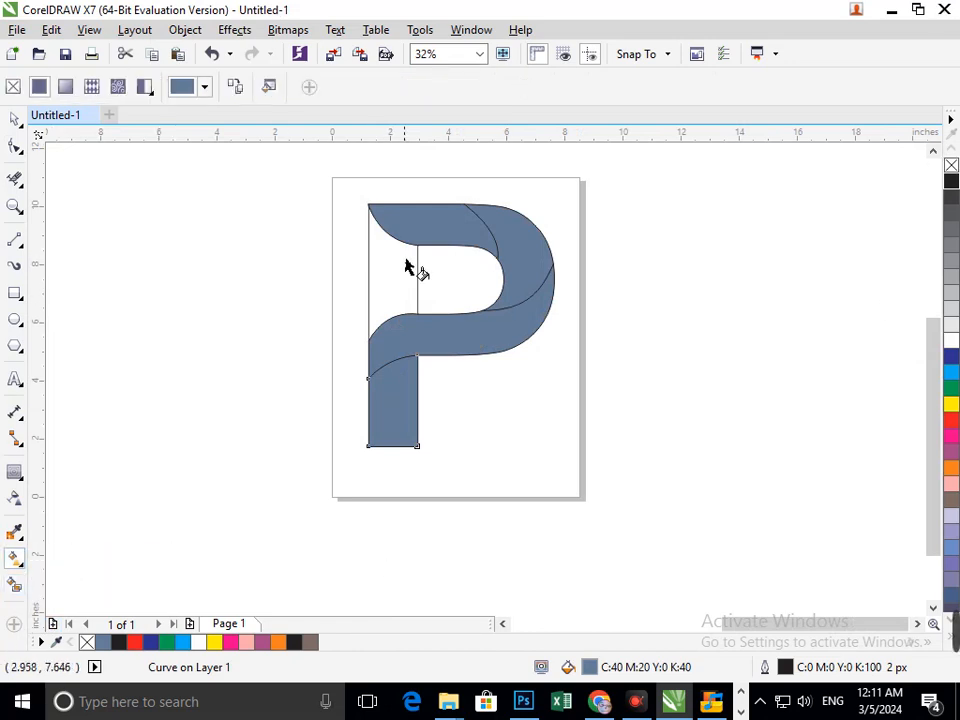
left_click_drag(368, 205, 488, 236)
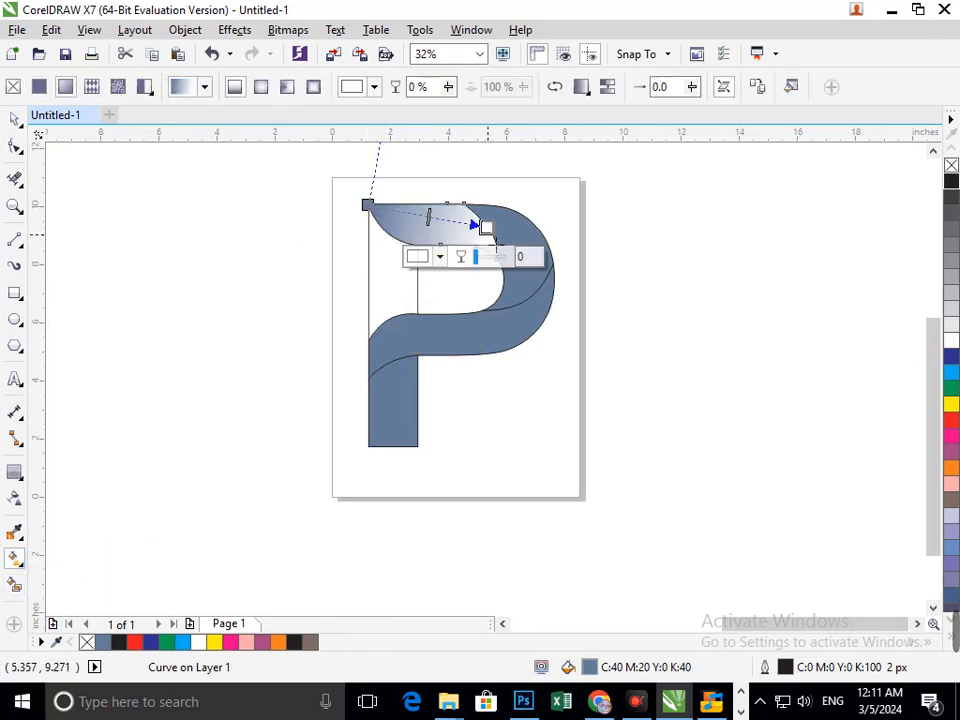
left_click(951, 420)
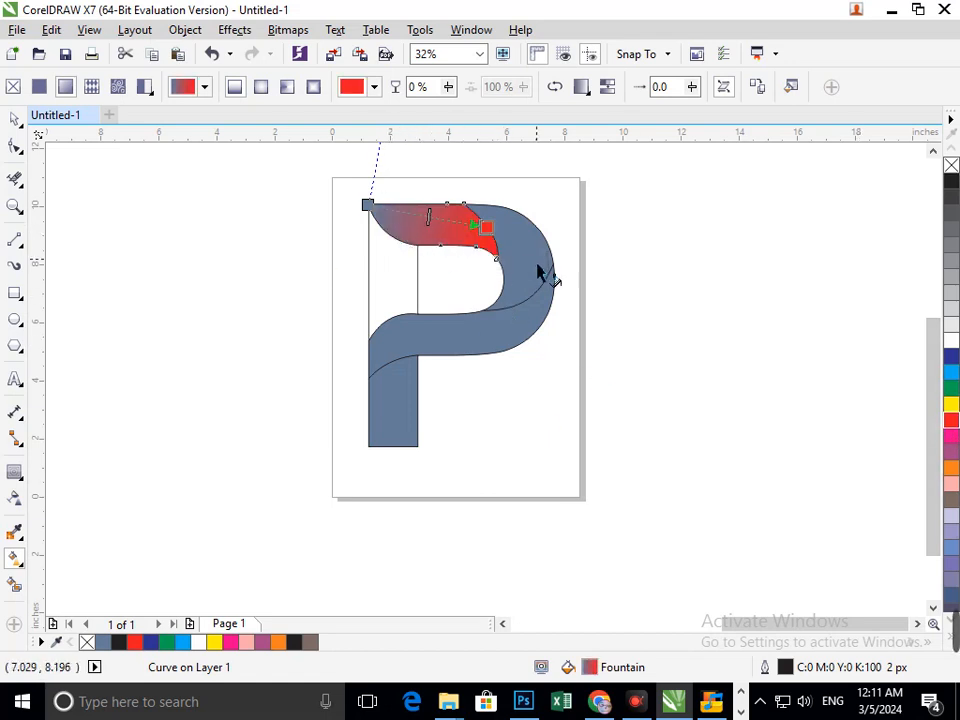
Reverse the top section's gradient so red starts at the upper-left corner, and set its other end beside the counter to dark grey
left_click_drag(367, 207, 584, 270)
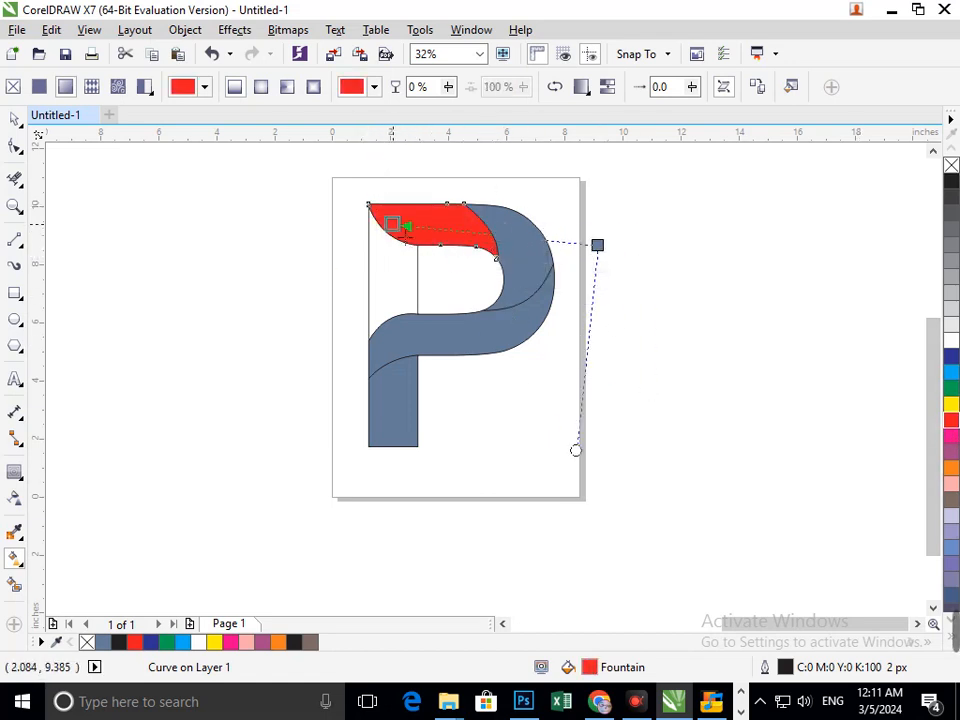
left_click_drag(393, 225, 368, 205)
left_click_drag(597, 246, 497, 251)
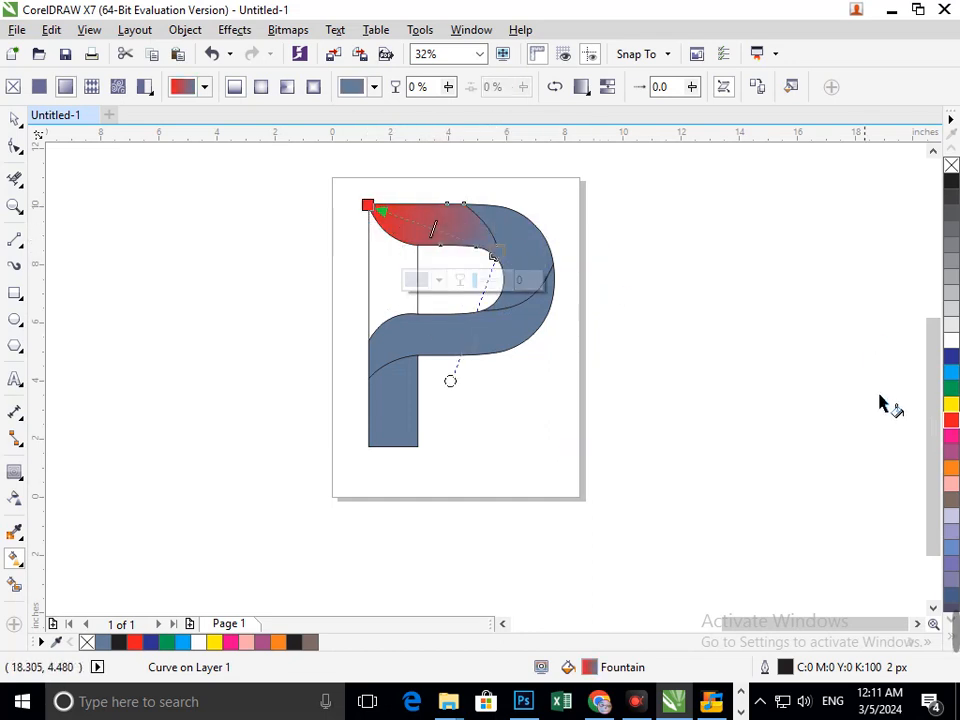
left_click(951, 226)
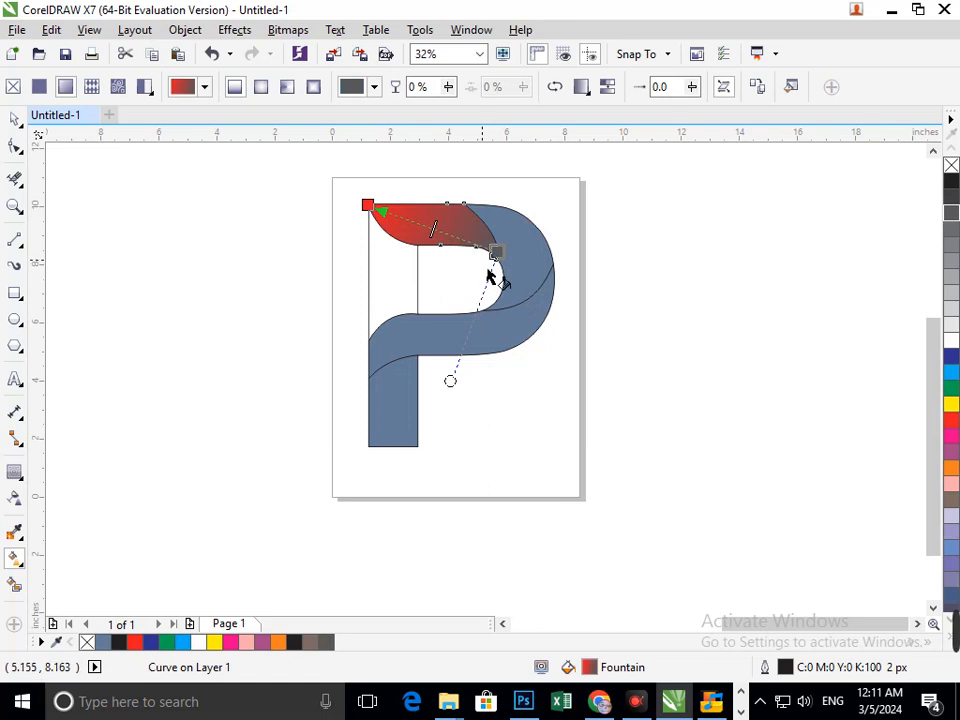
left_click(15, 118)
key("Escape")
mouse_move(905, 627)
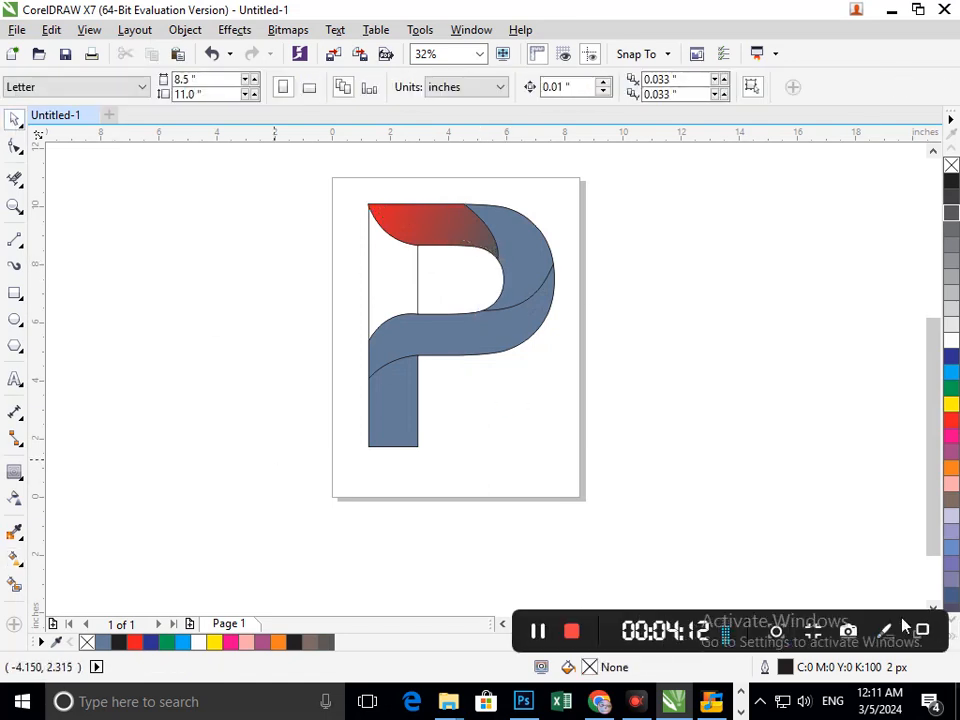